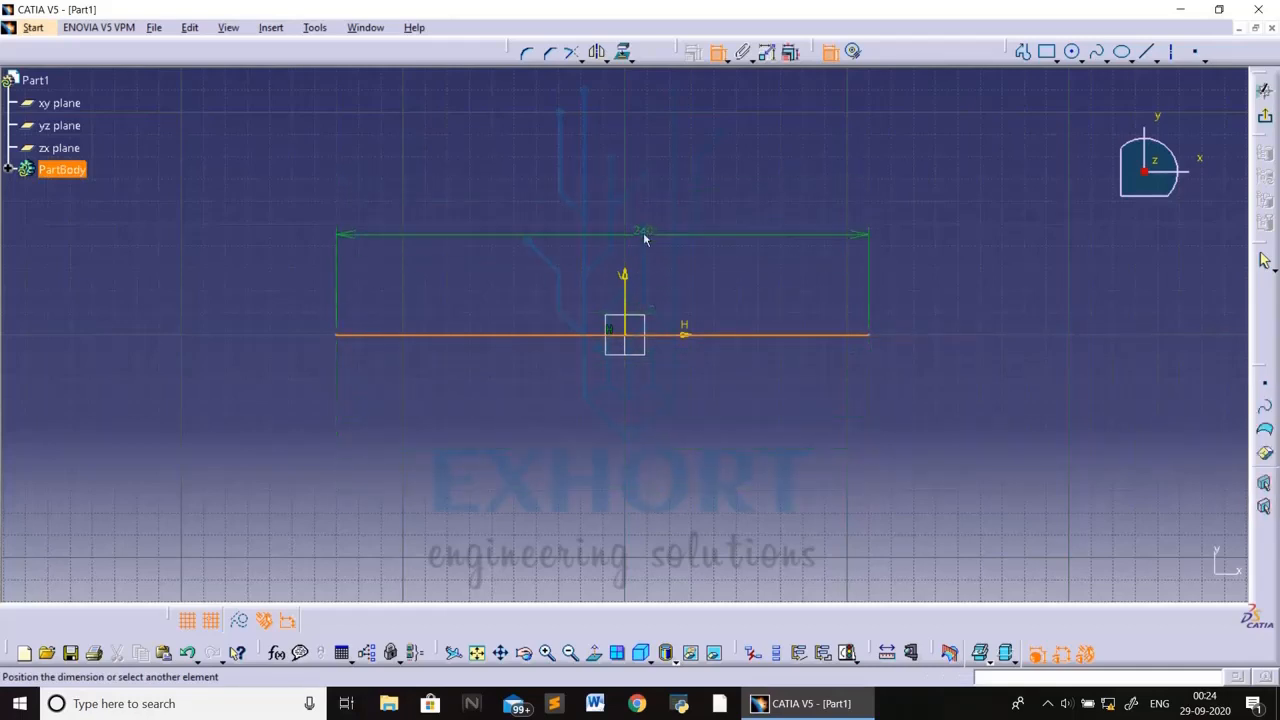
Place the length dimension below the horizontal line and set its value to 120 mm.
{"action": "left_click", "coordinate": [626, 406]}
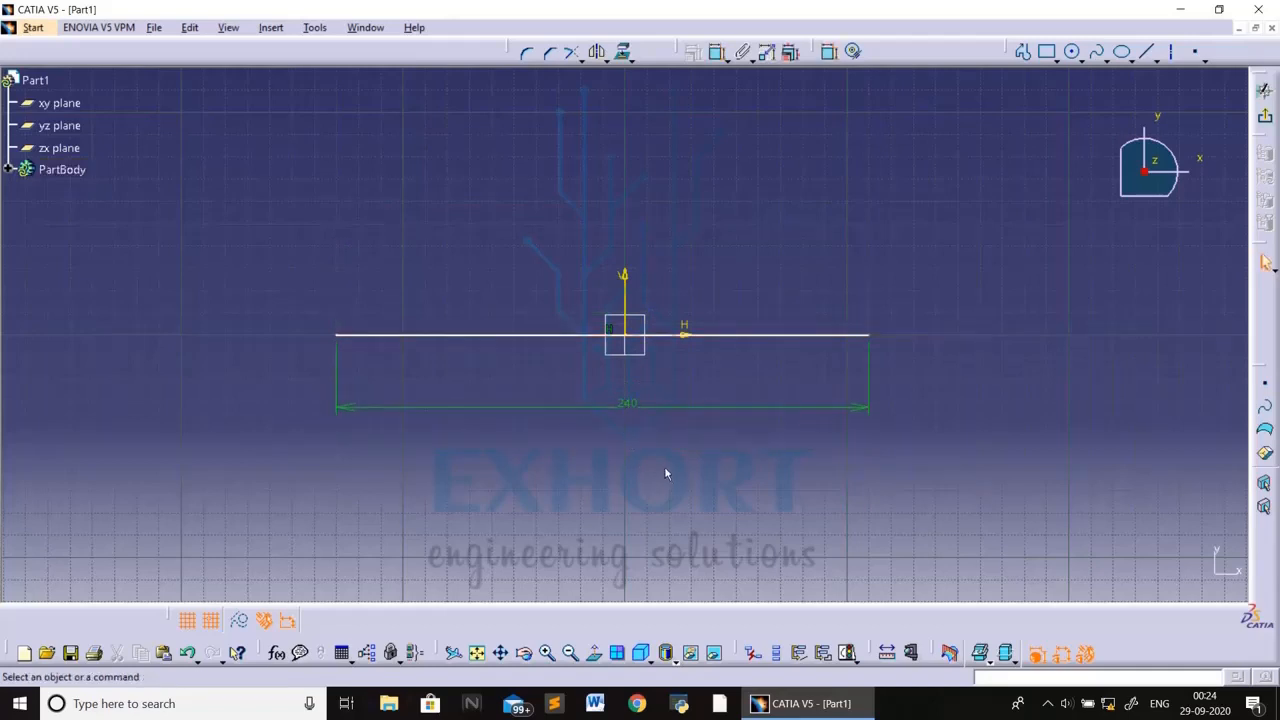
{"action": "double_click", "coordinate": [627, 405]}
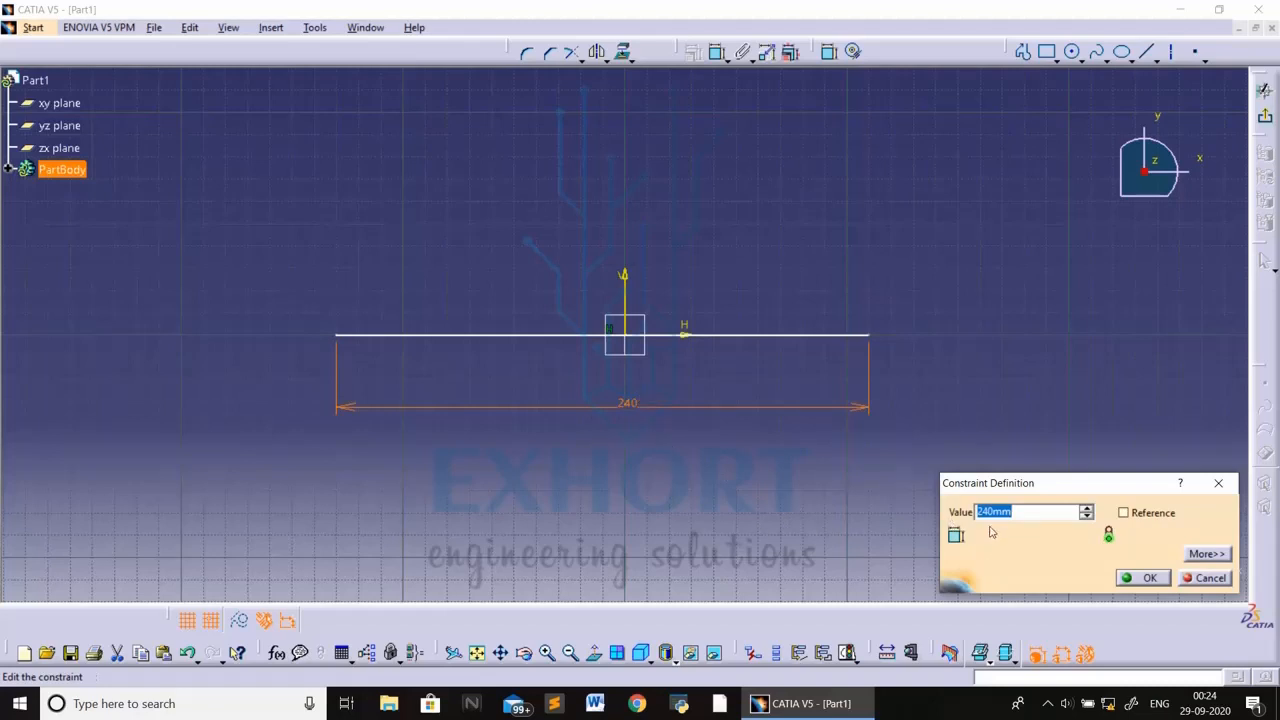
{"action": "left_click", "coordinate": [1055, 511]}
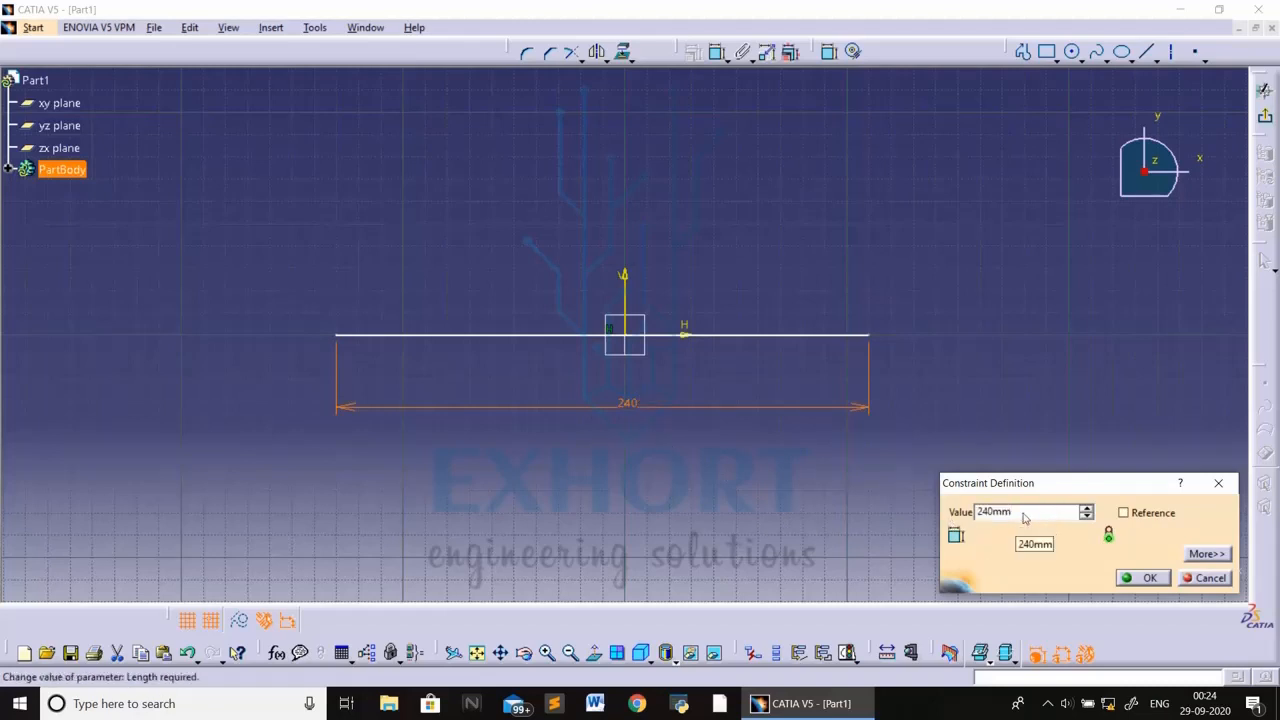
{"action": "double_click", "coordinate": [1022, 510]}
{"action": "type", "text": "120"}
{"action": "key", "text": "Return"}
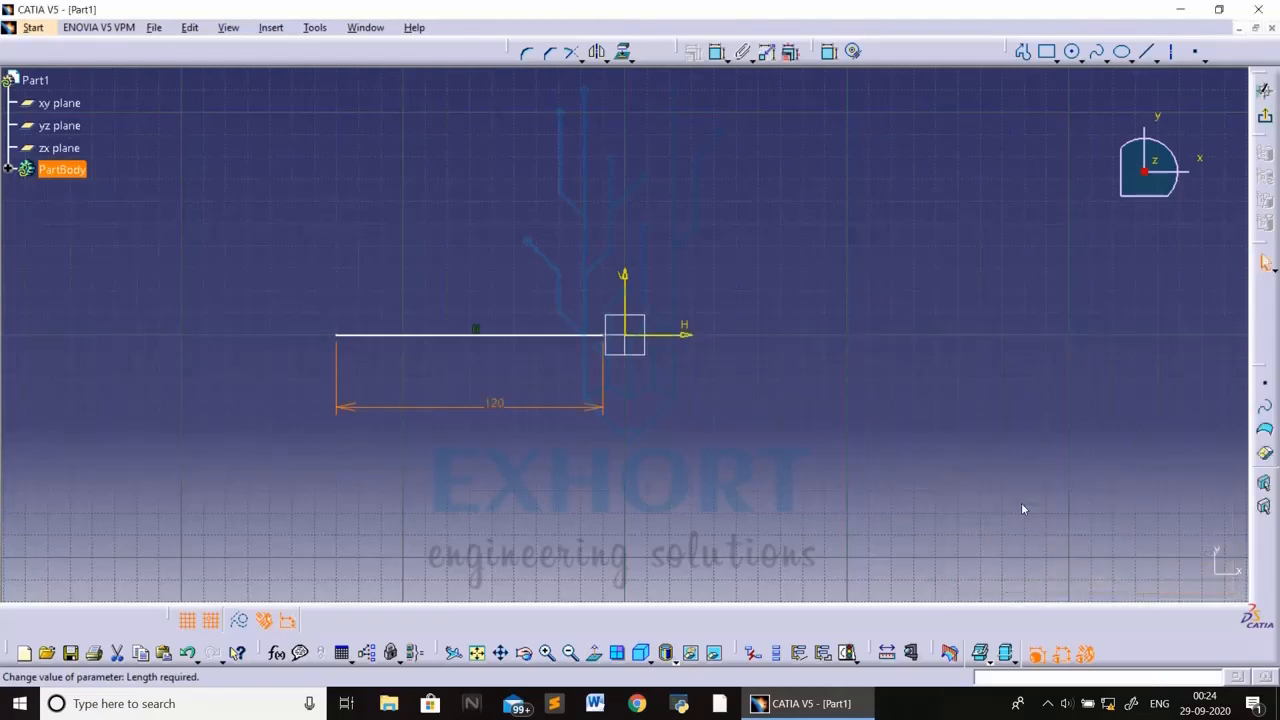
{"action": "left_click", "coordinate": [369, 456]}
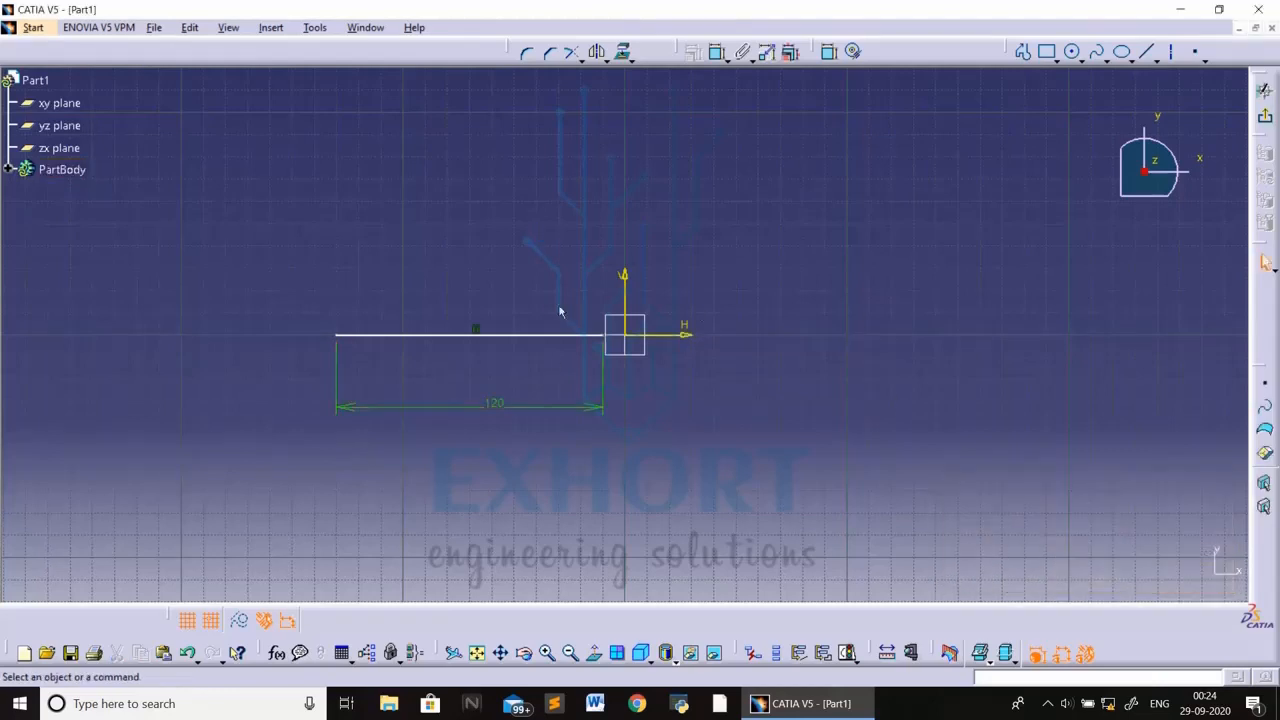
Delete the dimensioned horizontal line and draw a circle about 165 mm in diameter centred on the sketch origin.
{"action": "left_click_drag", "start_coordinate": [311, 227], "coordinate": [843, 460]}
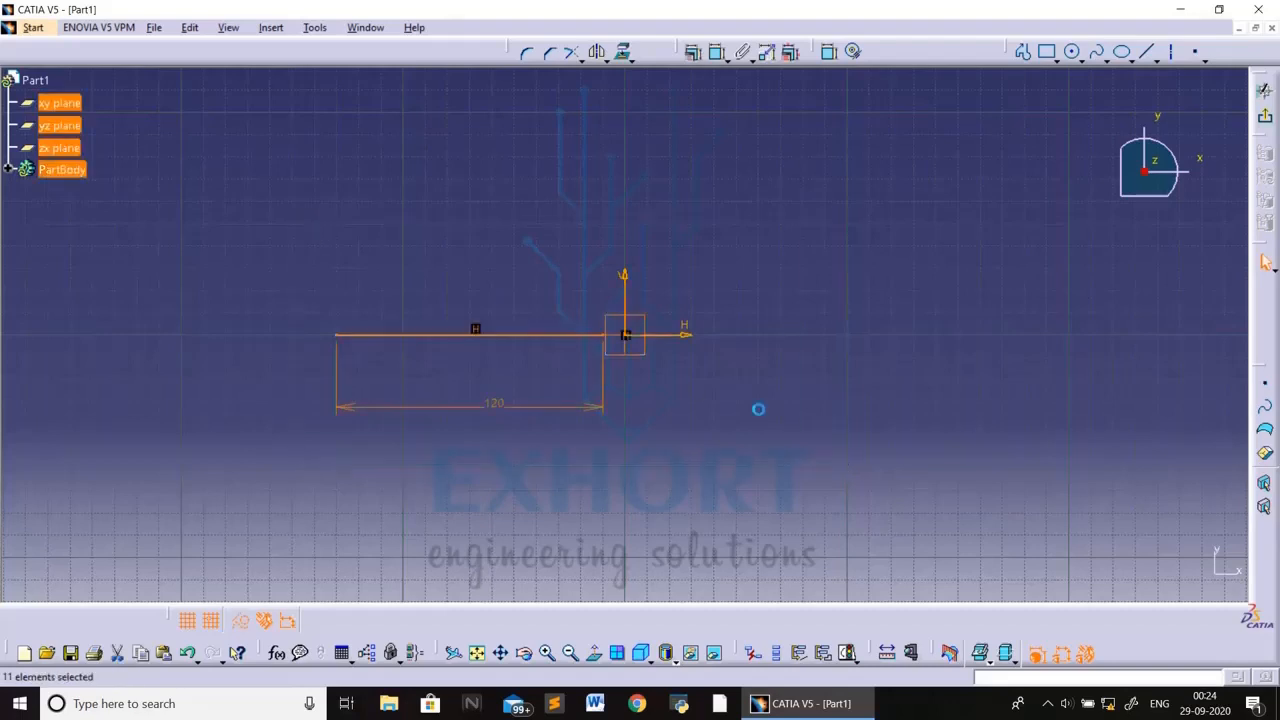
{"action": "key", "text": "Delete"}
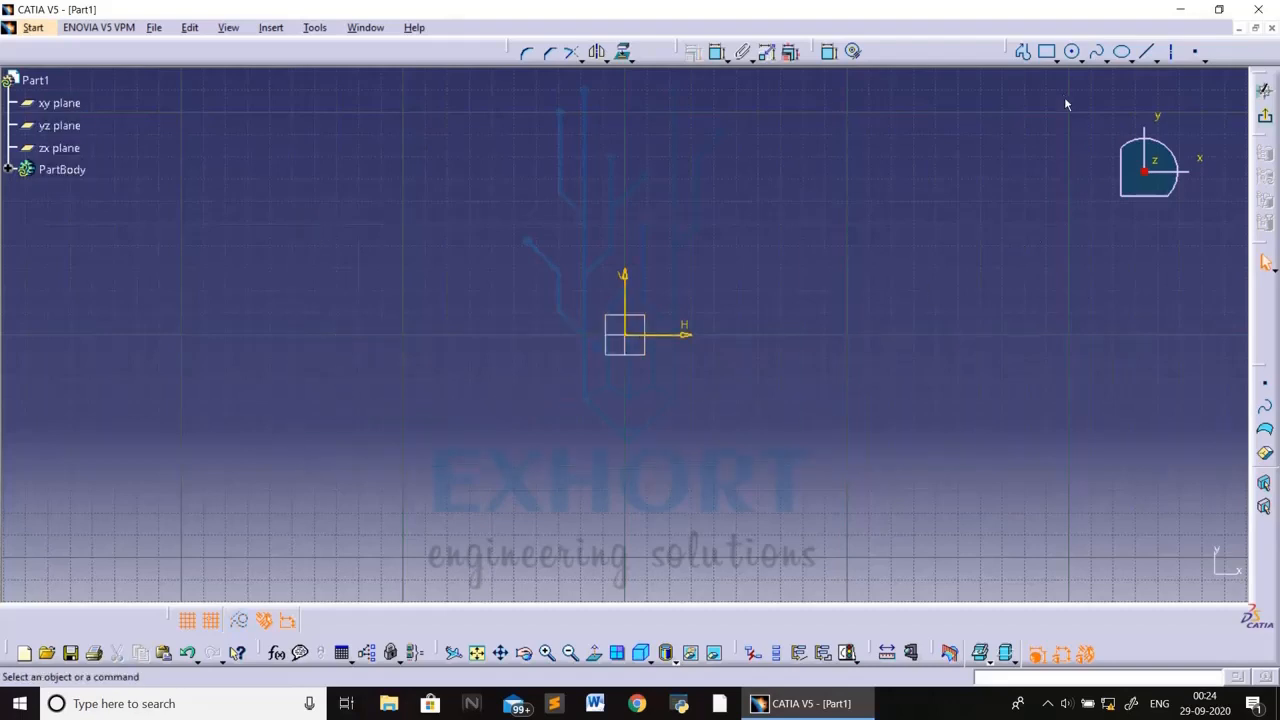
{"action": "left_click", "coordinate": [1071, 51]}
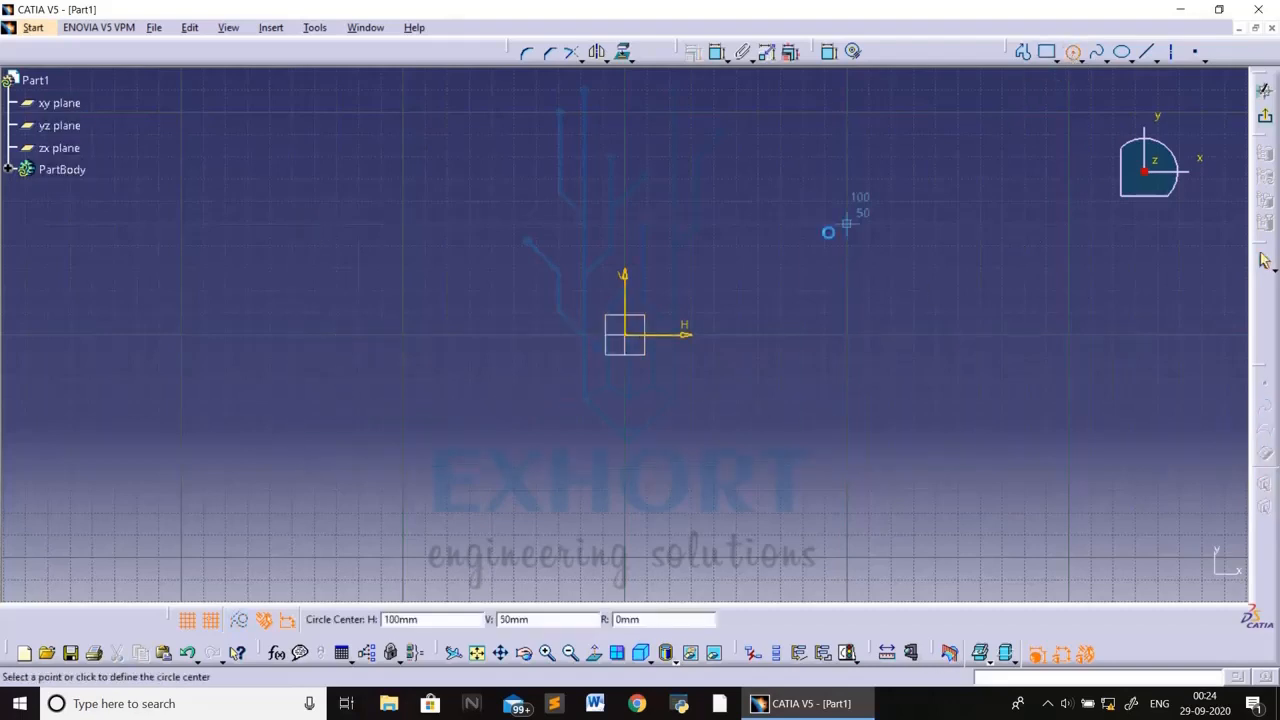
{"action": "left_click", "coordinate": [632, 342]}
{"action": "left_click", "coordinate": [807, 356]}
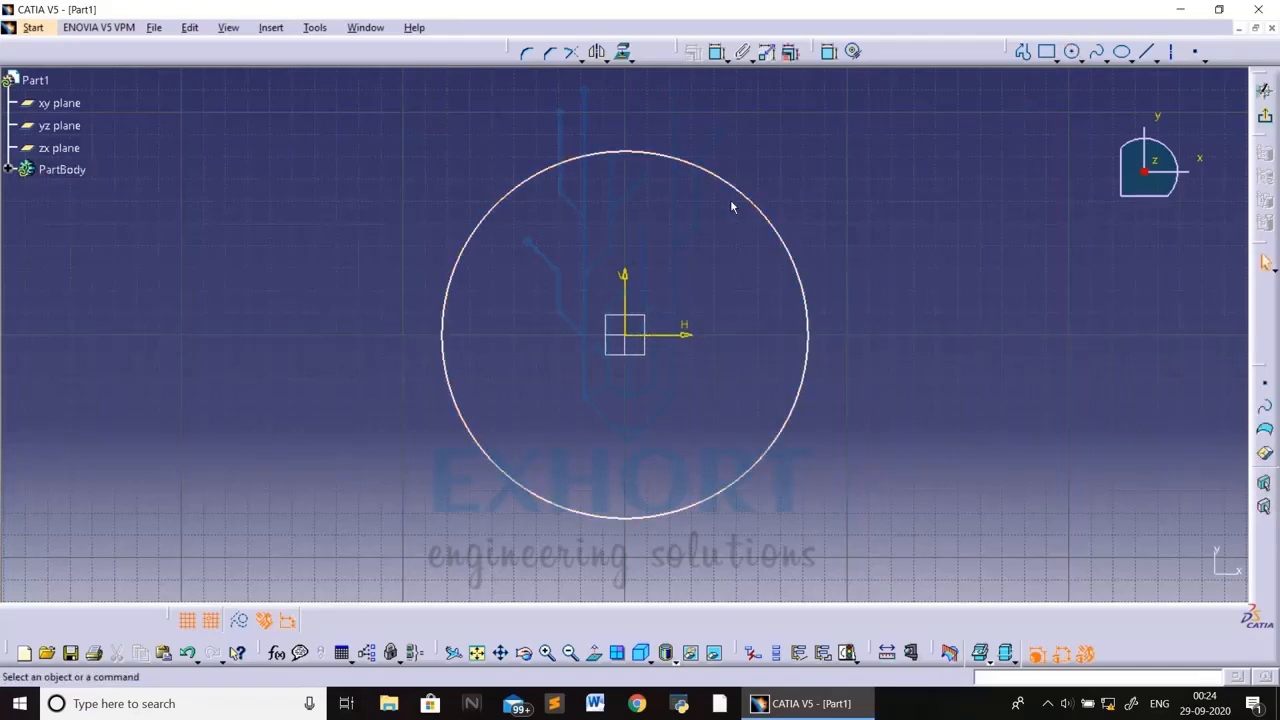
Dimension the circle, switch the dimension type to Radius and set the radius to 50 mm.
{"action": "left_click", "coordinate": [716, 51]}
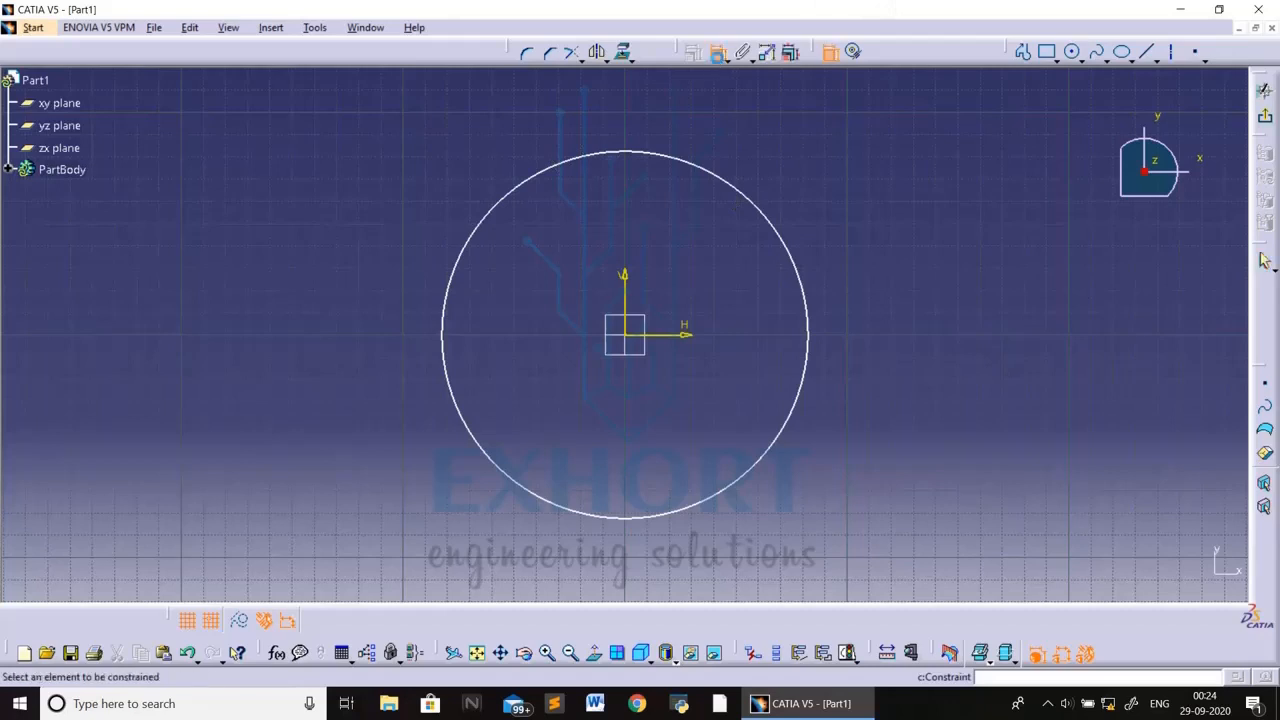
{"action": "left_click", "coordinate": [726, 174]}
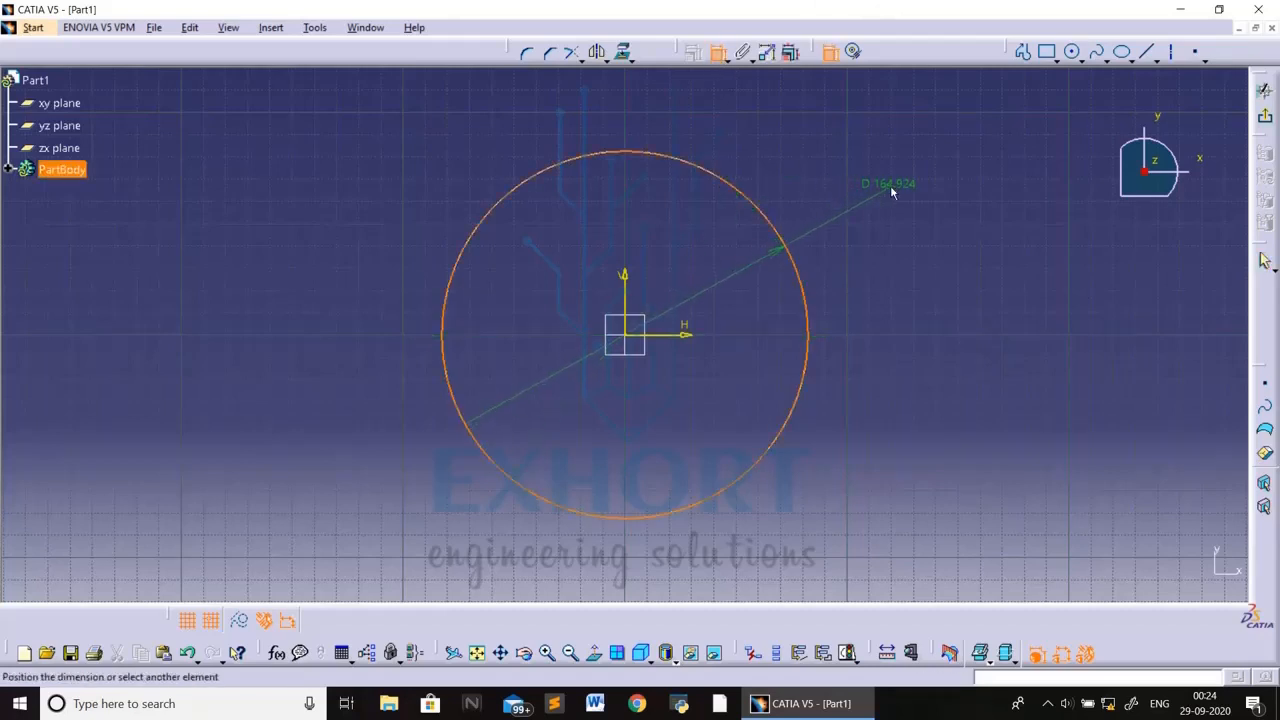
{"action": "left_click", "coordinate": [893, 192]}
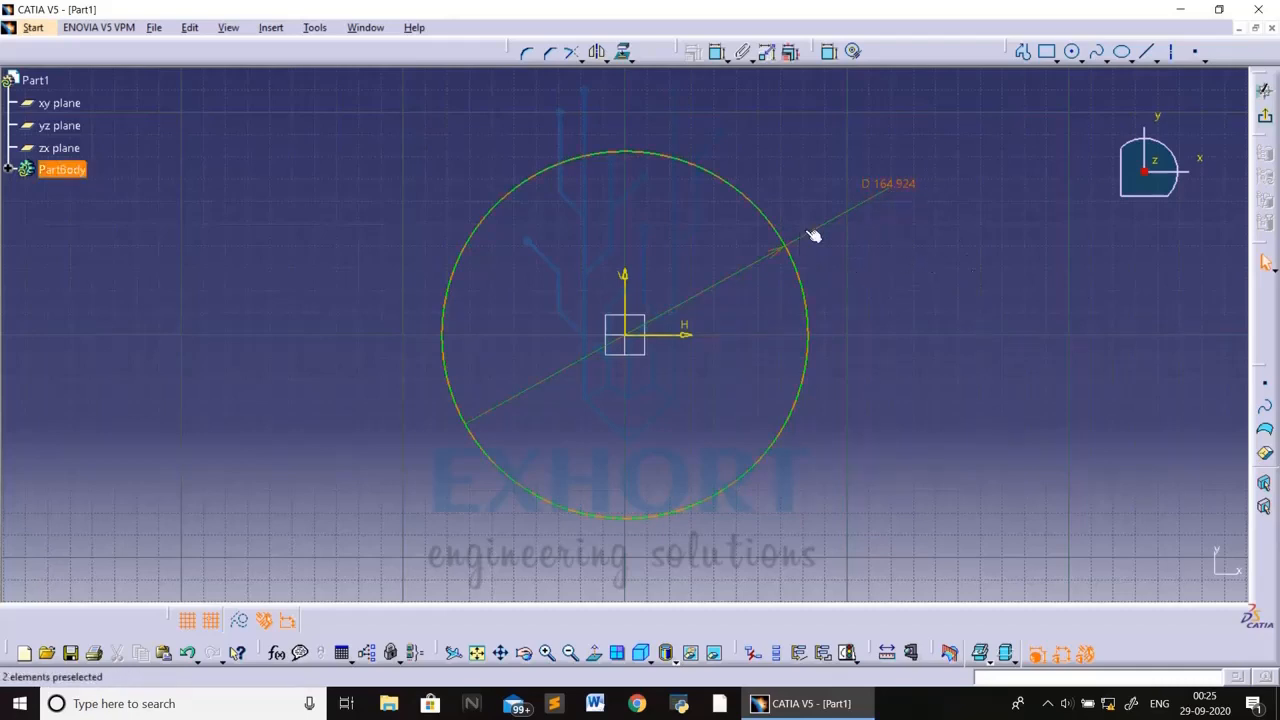
{"action": "double_click", "coordinate": [872, 183]}
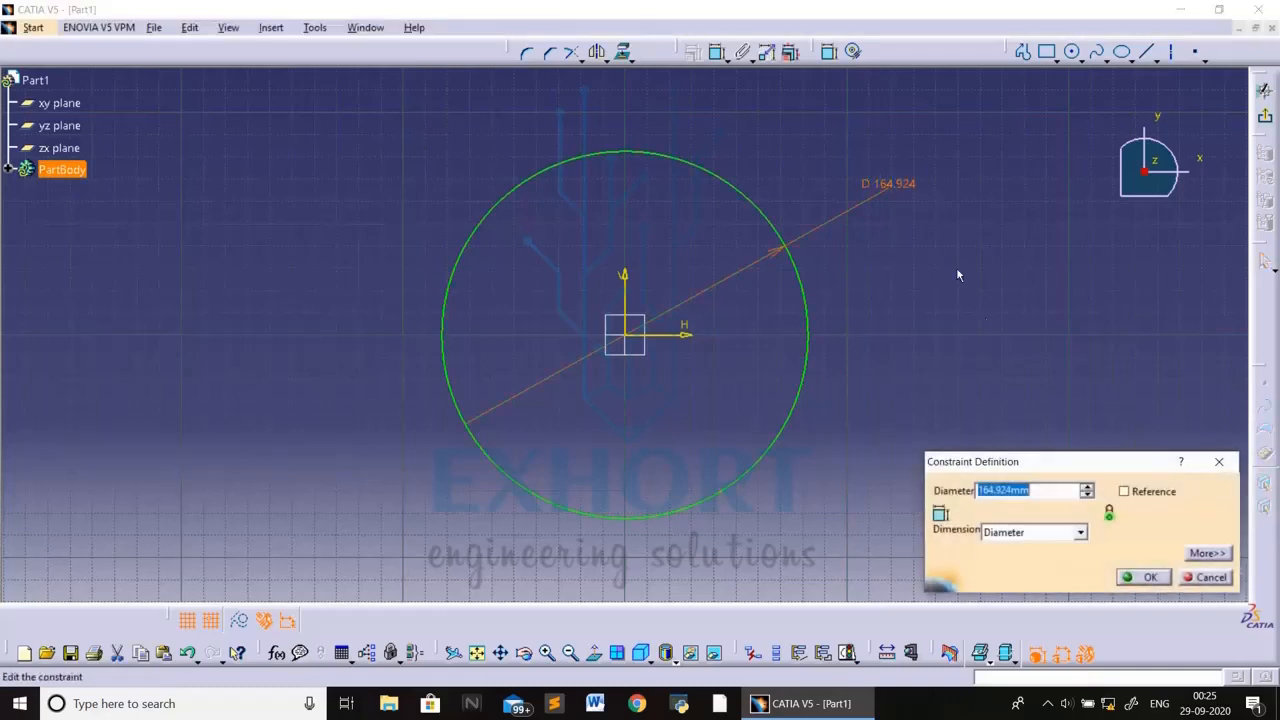
{"action": "left_click", "coordinate": [1084, 534]}
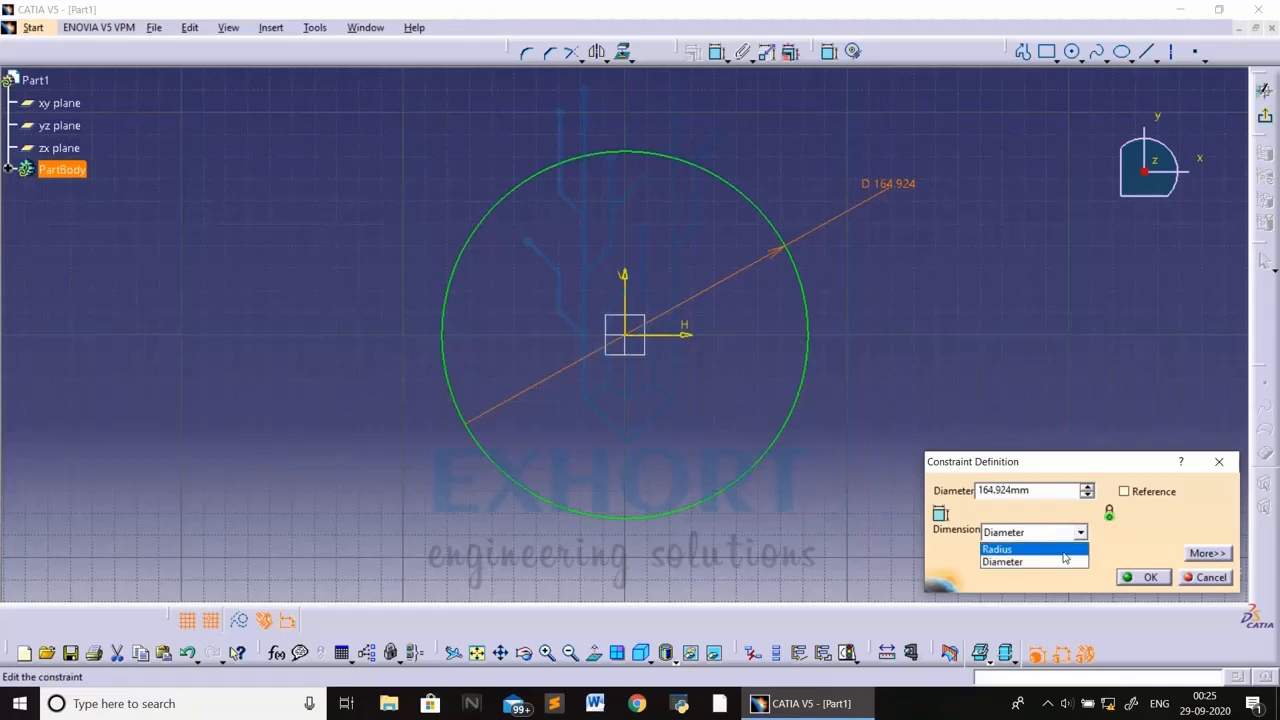
{"action": "left_click", "coordinate": [1065, 549]}
{"action": "left_click", "coordinate": [1033, 487]}
{"action": "double_click", "coordinate": [1033, 487]}
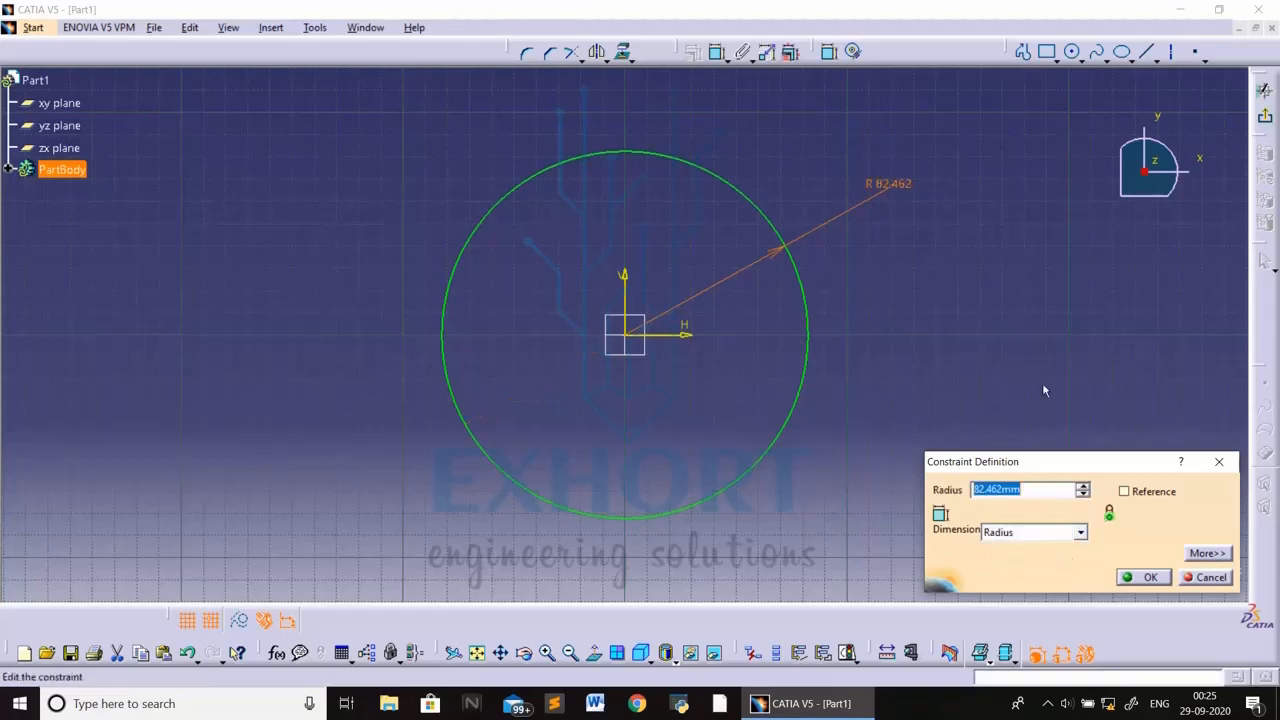
{"action": "type", "text": "50"}
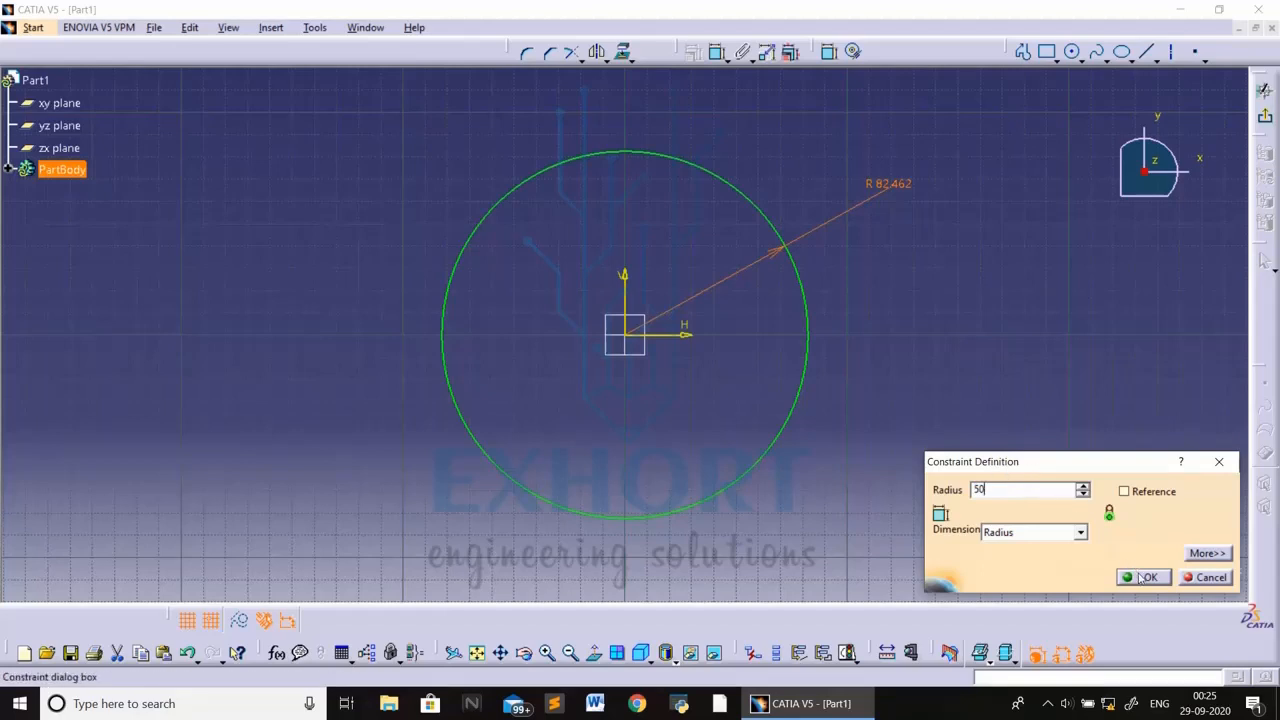
{"action": "key", "text": "Return"}
{"action": "left_click", "coordinate": [1096, 566]}
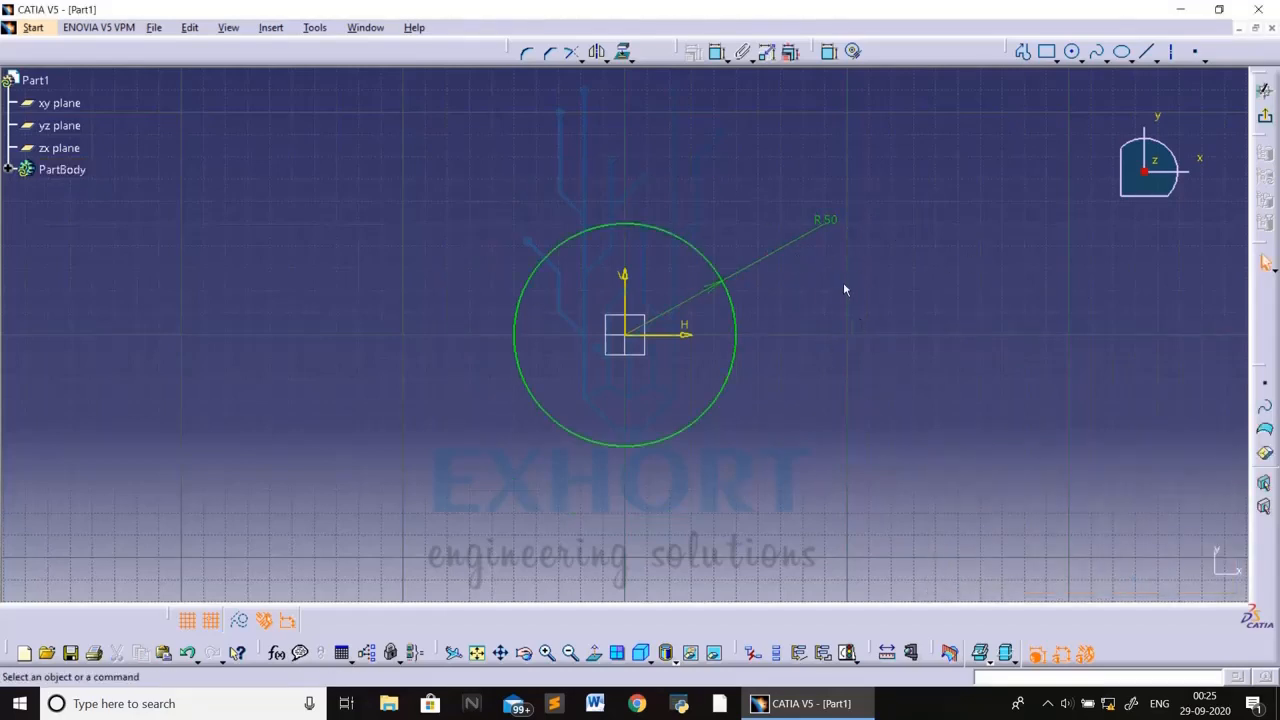
Delete the dimensioned circle and draw a single inclined profile line from about (-80, -30) to (80, 50) mm.
{"action": "left_click_drag", "start_coordinate": [485, 145], "coordinate": [951, 479]}
{"action": "key", "text": "Delete"}
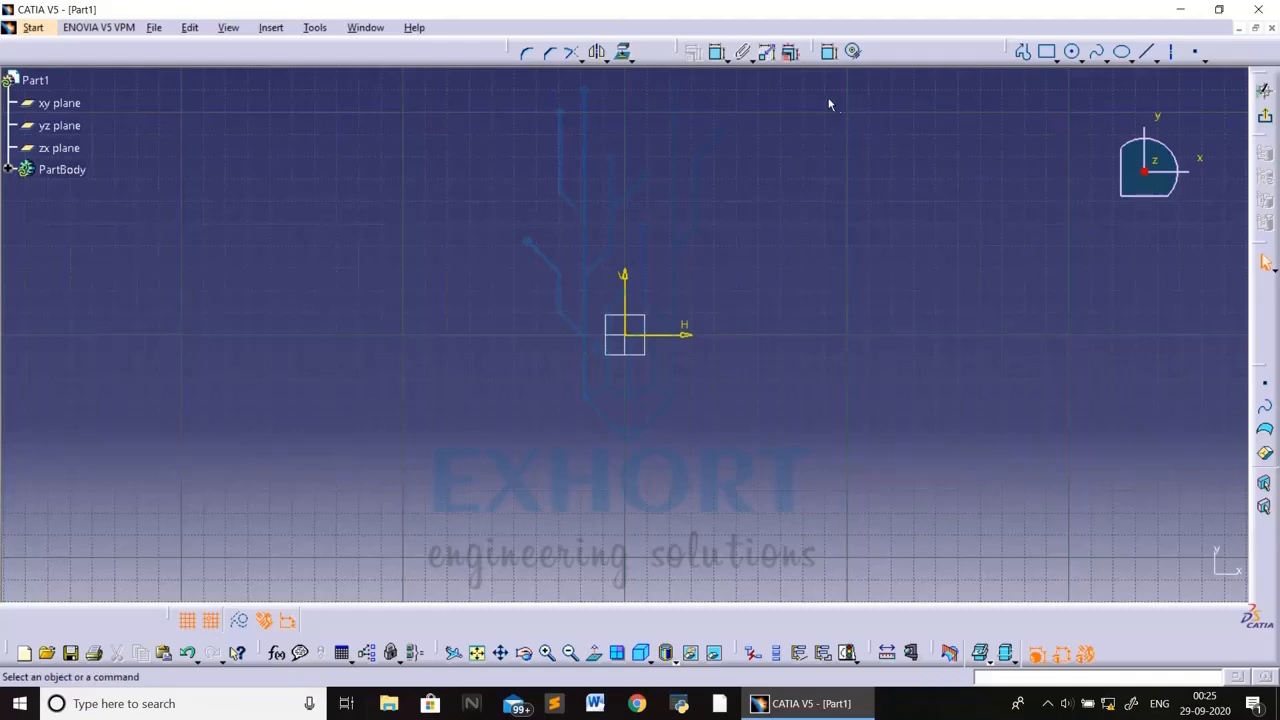
{"action": "left_click", "coordinate": [1023, 51]}
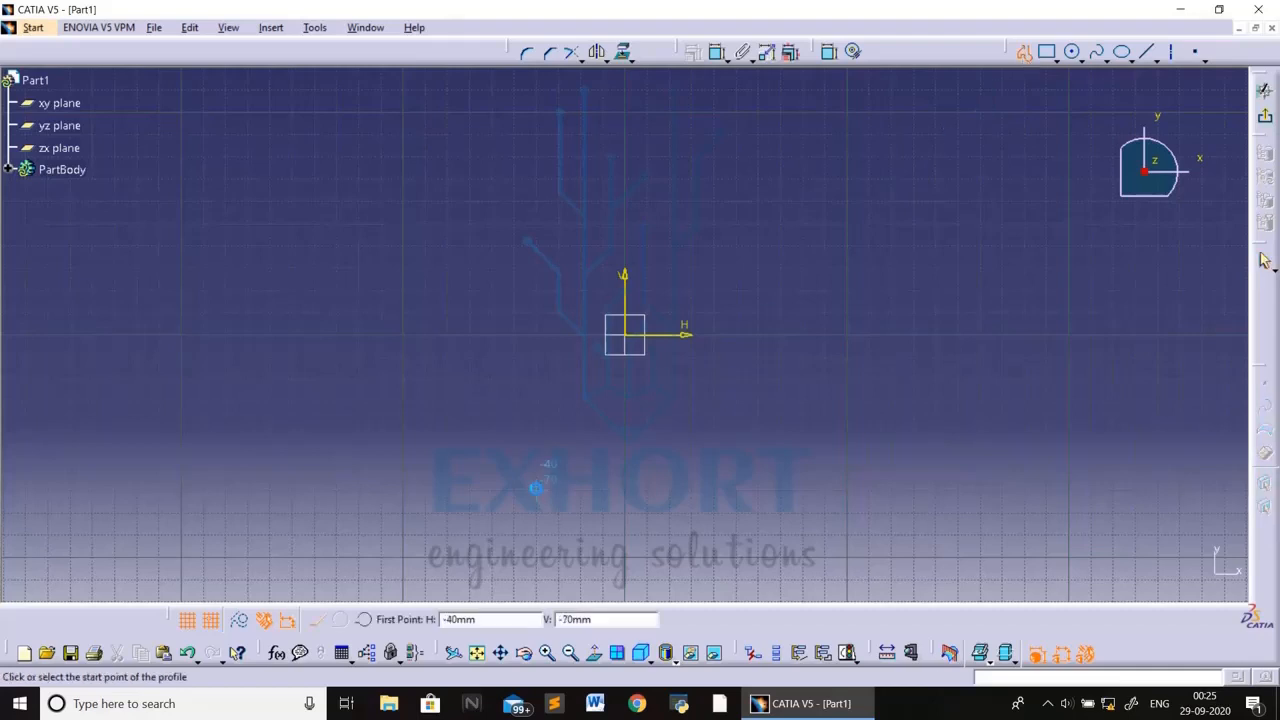
{"action": "left_click", "coordinate": [469, 401]}
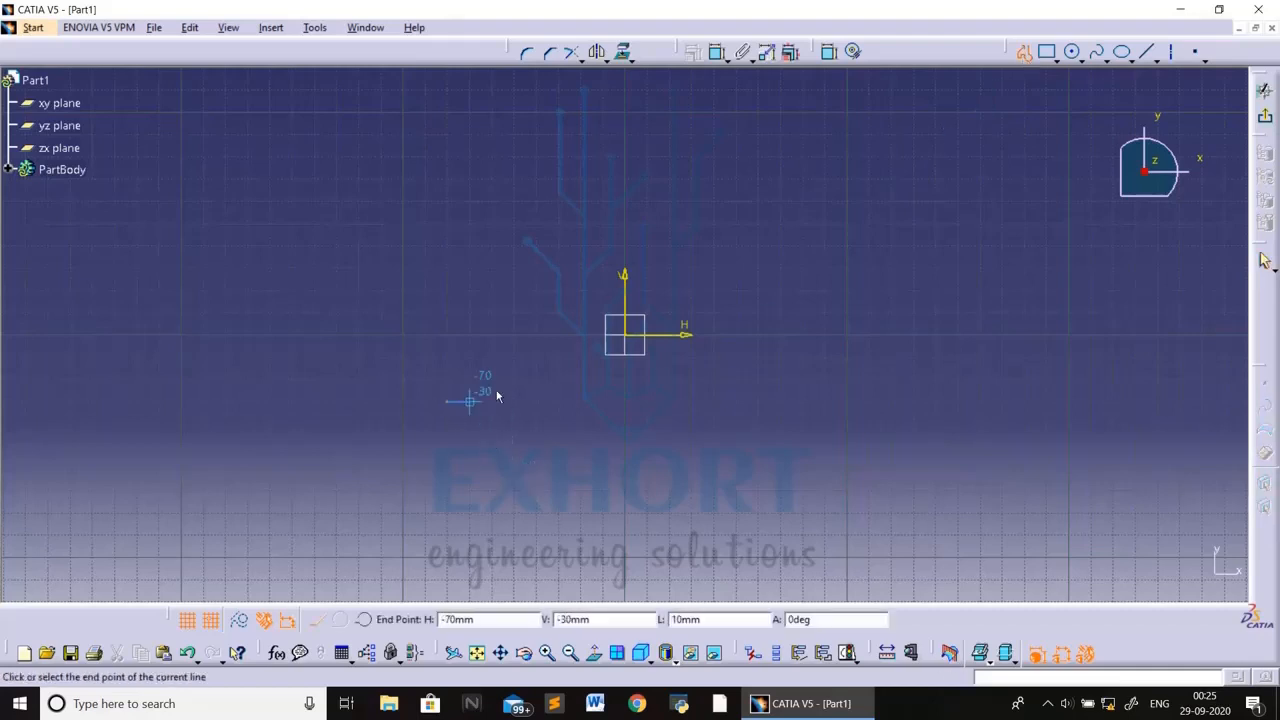
{"action": "left_click", "coordinate": [799, 233]}
{"action": "left_click", "coordinate": [1023, 51]}
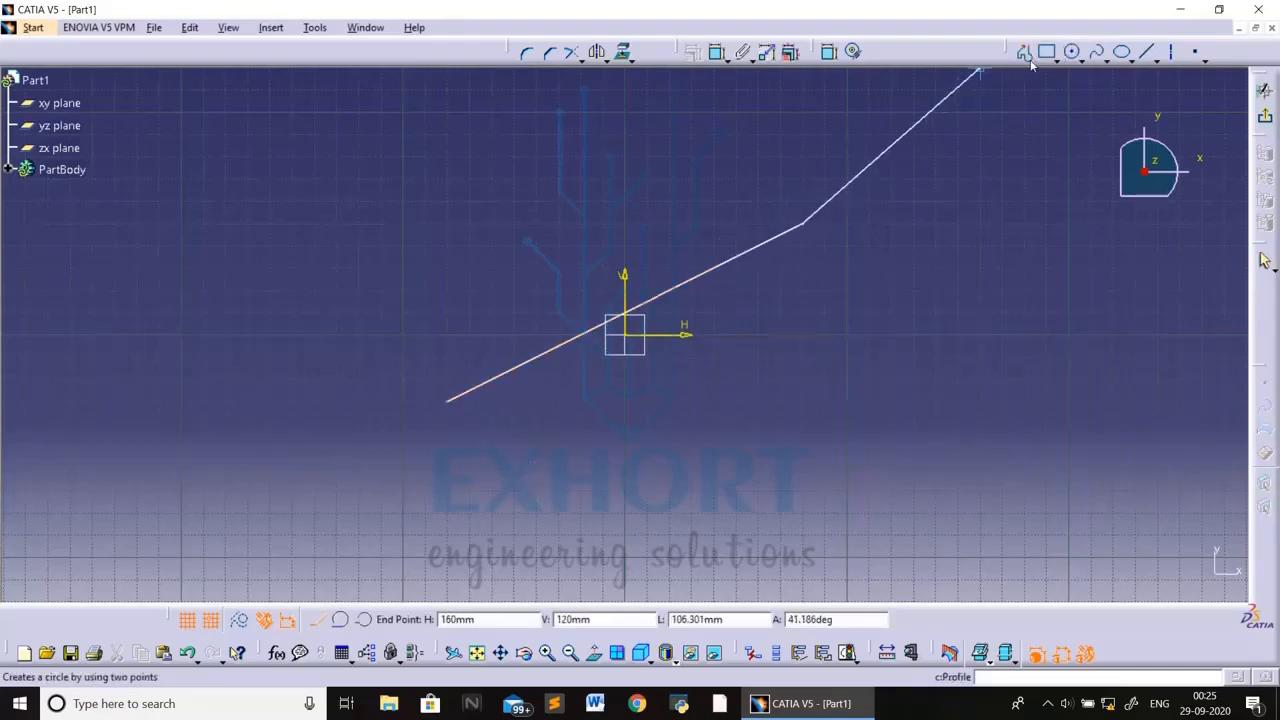
{"action": "left_click", "coordinate": [702, 433]}
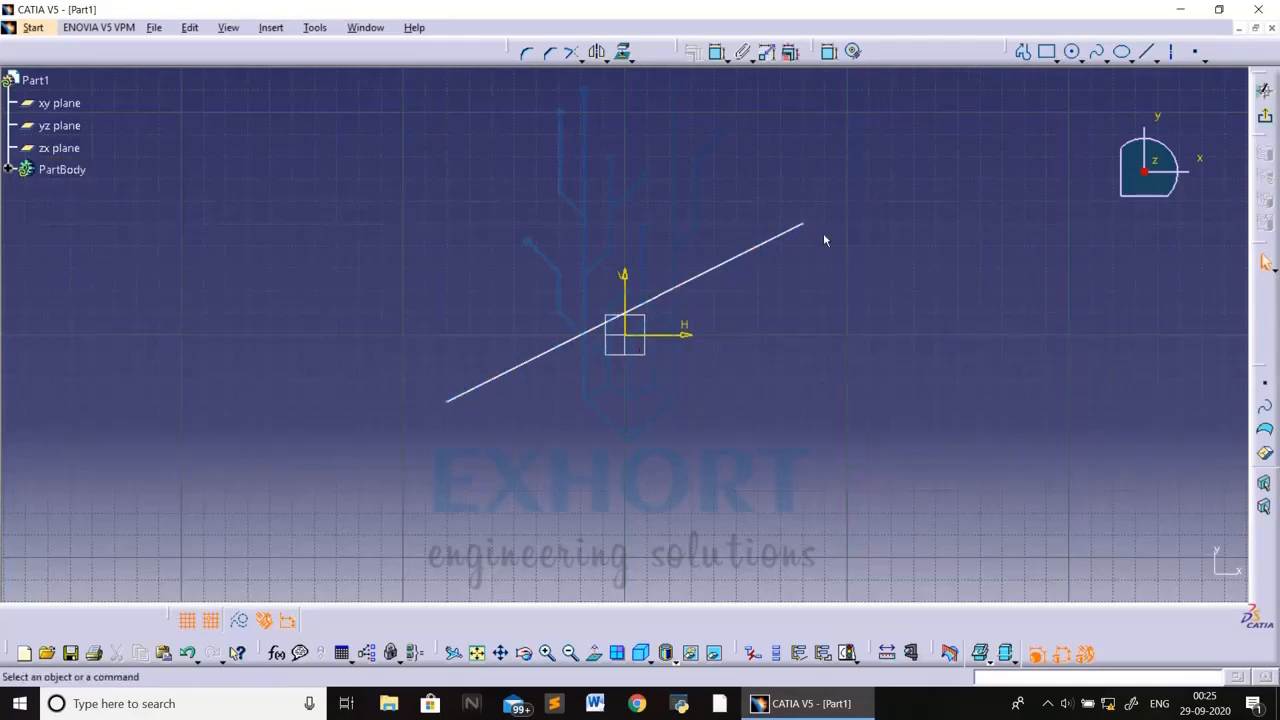
Try a Vertical constraint on the inclined line and undo it.
{"action": "left_click", "coordinate": [756, 245]}
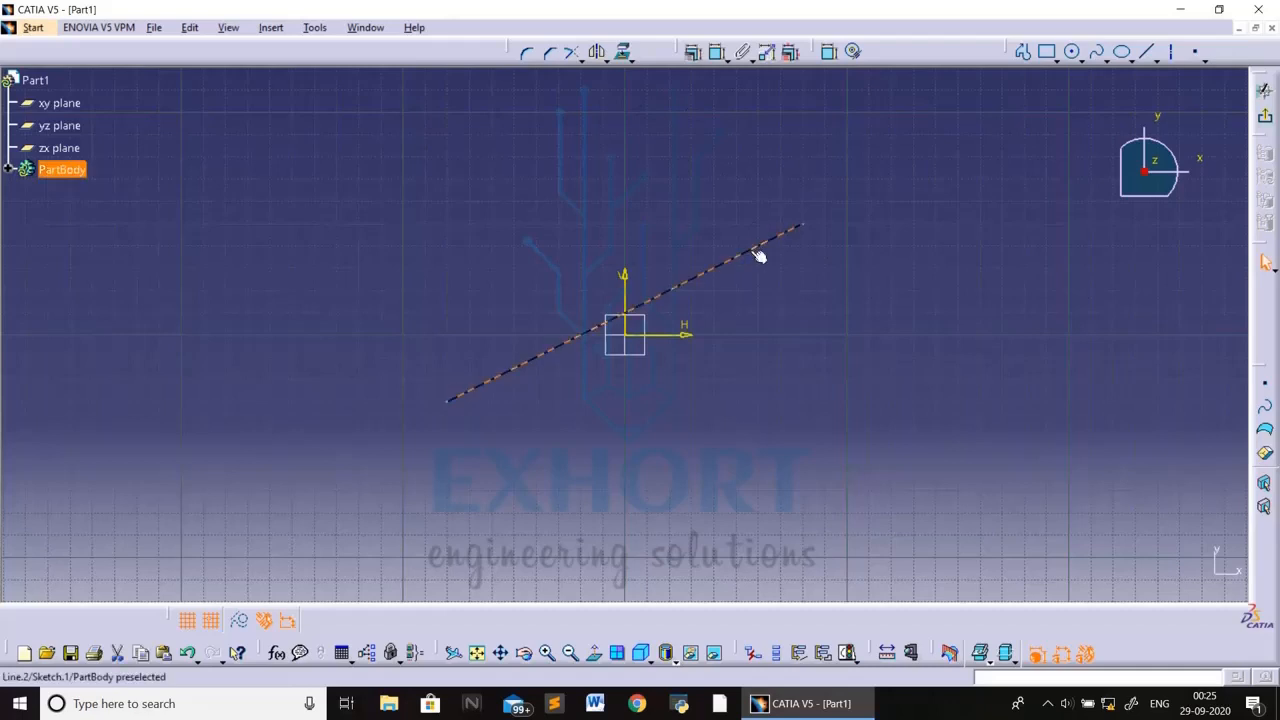
{"action": "left_click", "coordinate": [694, 55]}
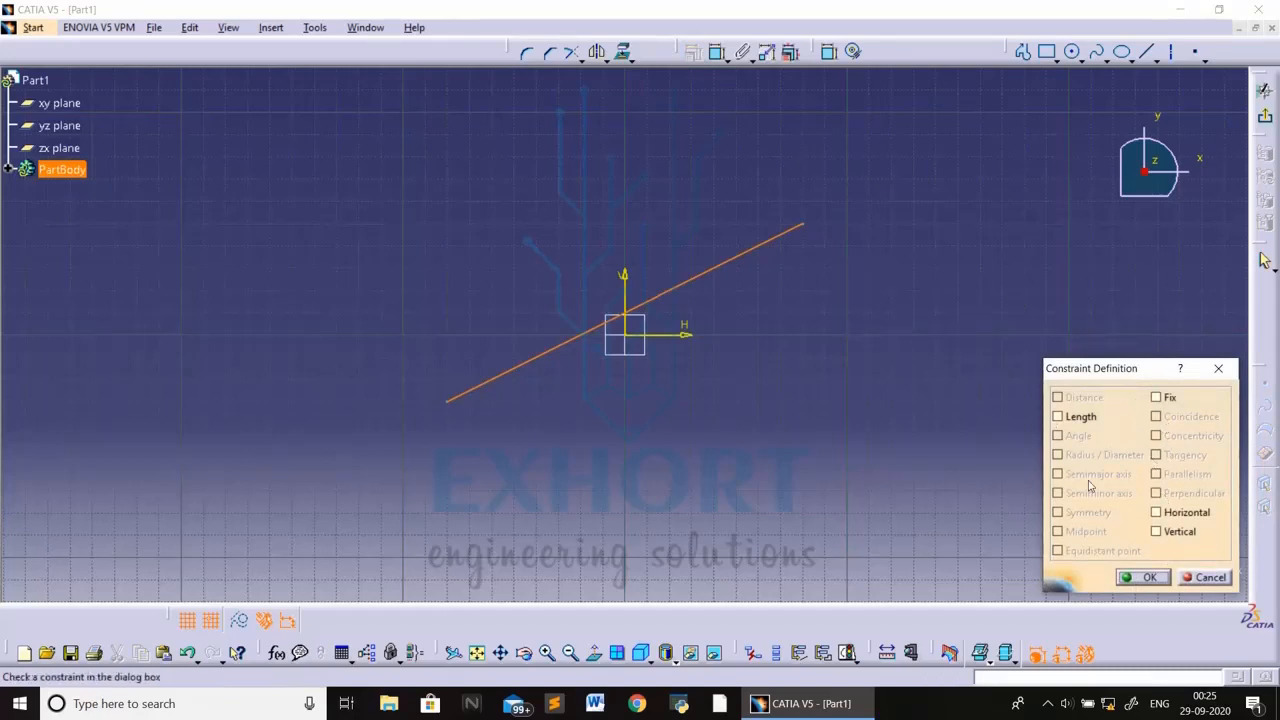
{"action": "left_click", "coordinate": [1157, 532]}
{"action": "left_click", "coordinate": [1145, 577]}
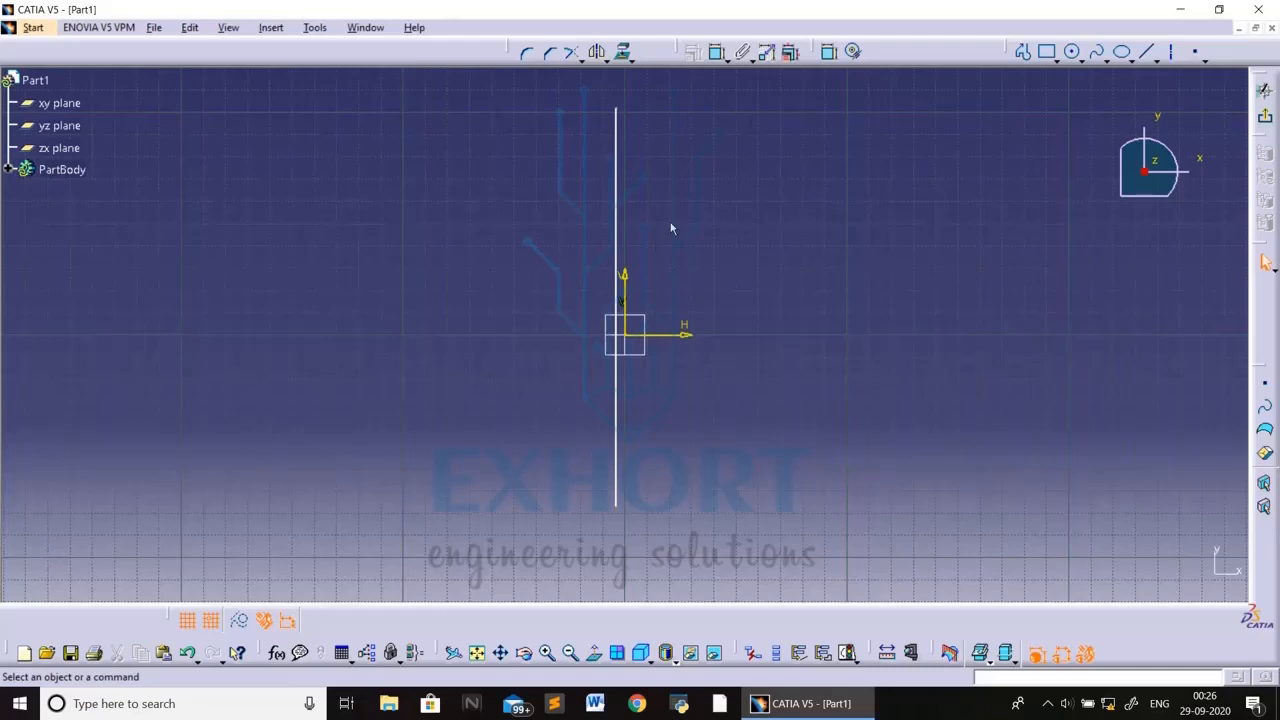
{"action": "key", "text": "ctrl+z"}
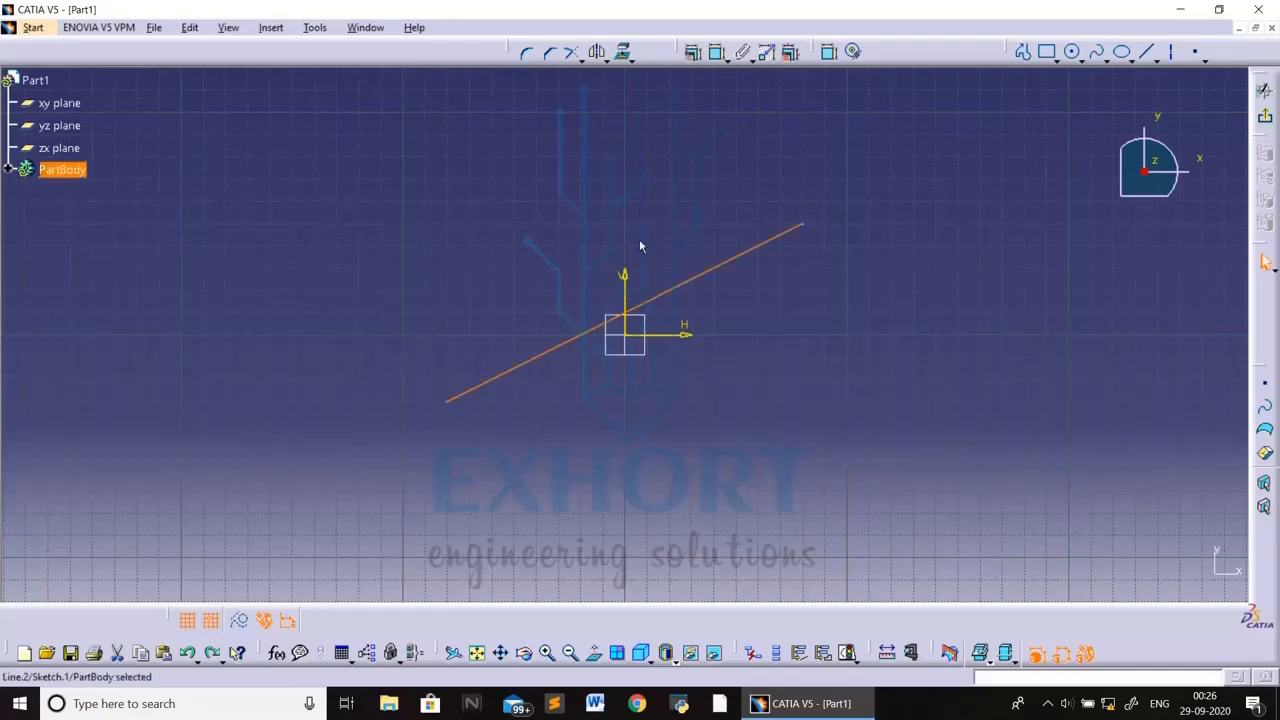
{"action": "left_click", "coordinate": [640, 246]}
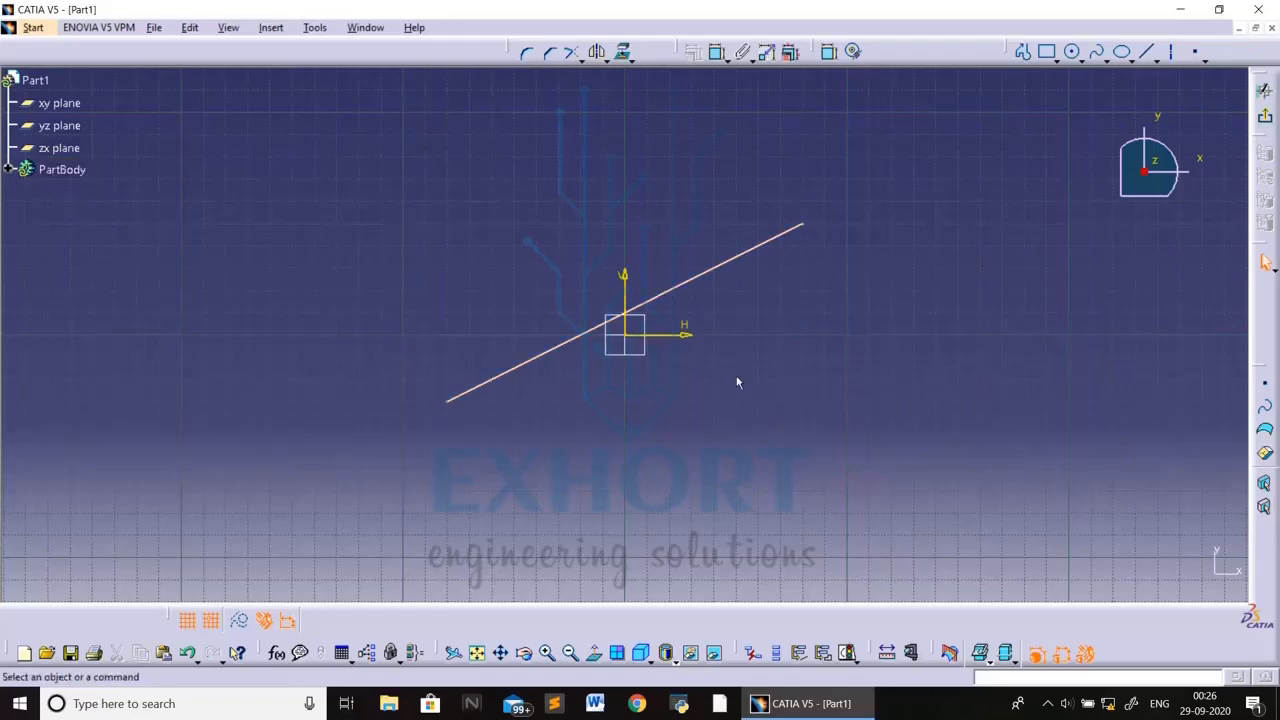
Apply a Horizontal constraint to the inclined line.
{"action": "left_click", "coordinate": [708, 270]}
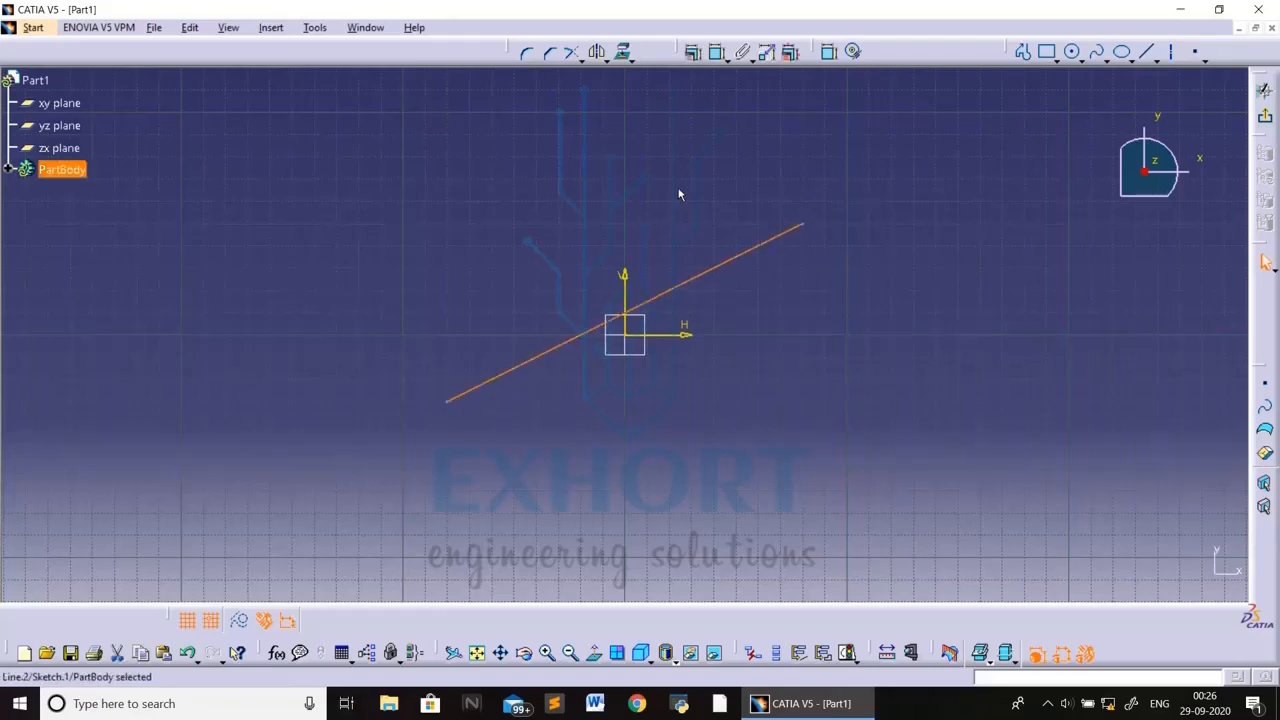
{"action": "left_click", "coordinate": [694, 53]}
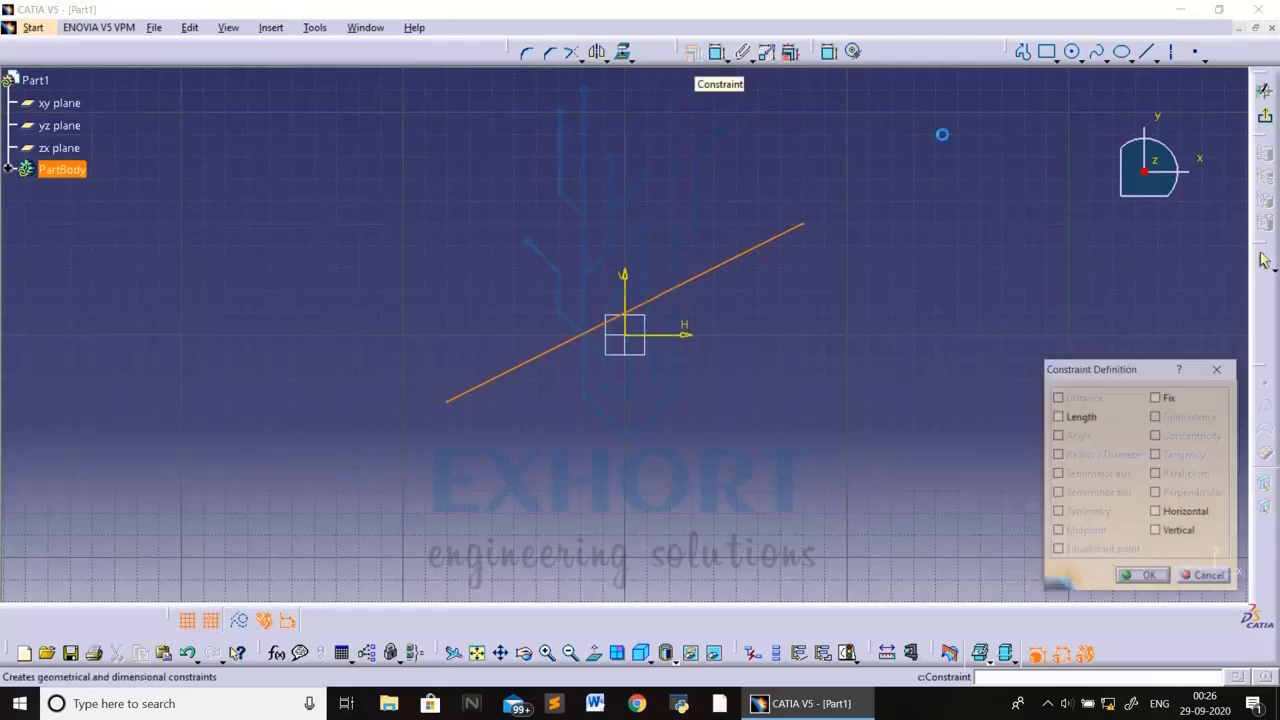
{"action": "left_click", "coordinate": [1157, 512]}
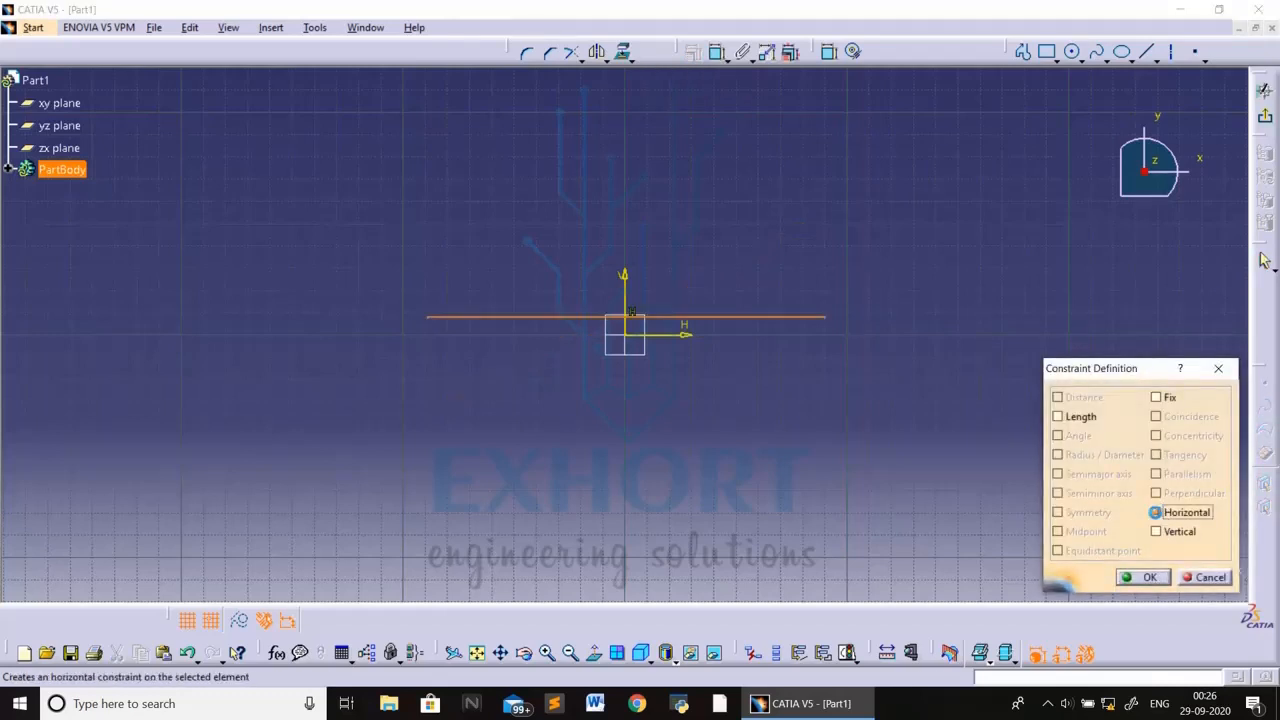
{"action": "left_click", "coordinate": [1150, 578]}
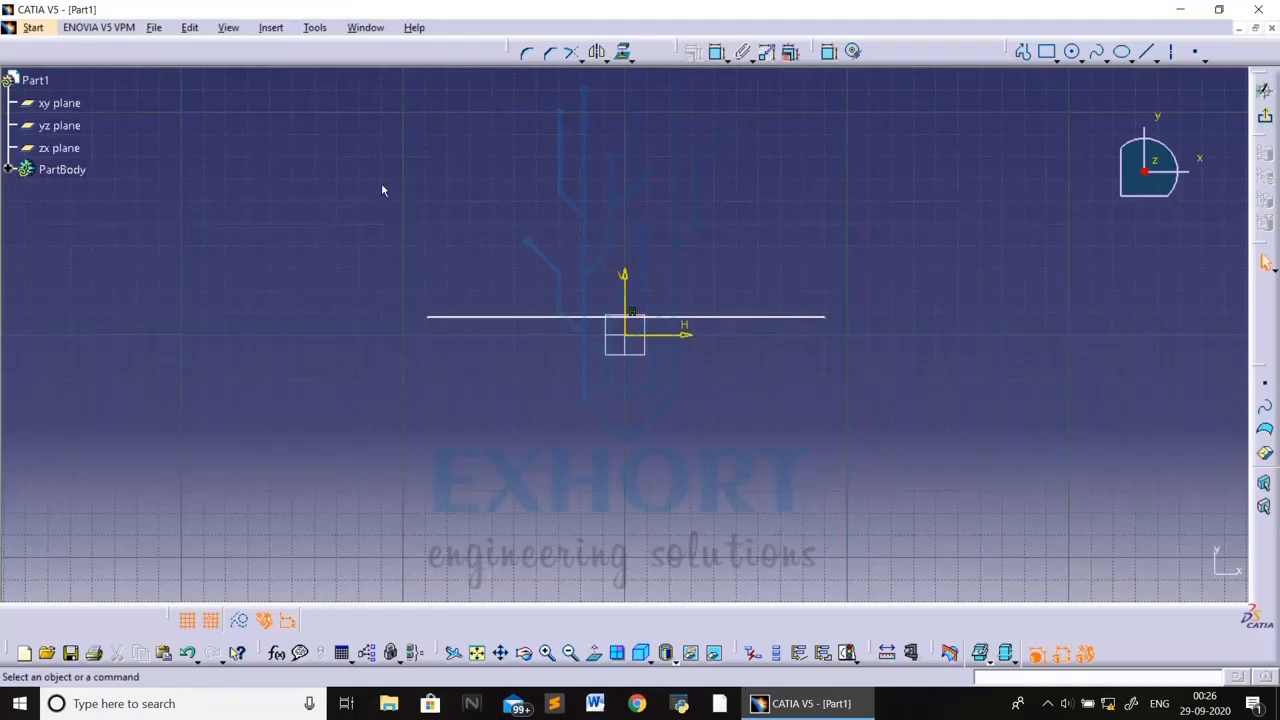
Delete the horizontal line and draw a single profile line from about (-80, 80) to (-40, 30) mm.
{"action": "left_click_drag", "start_coordinate": [352, 178], "coordinate": [910, 405]}
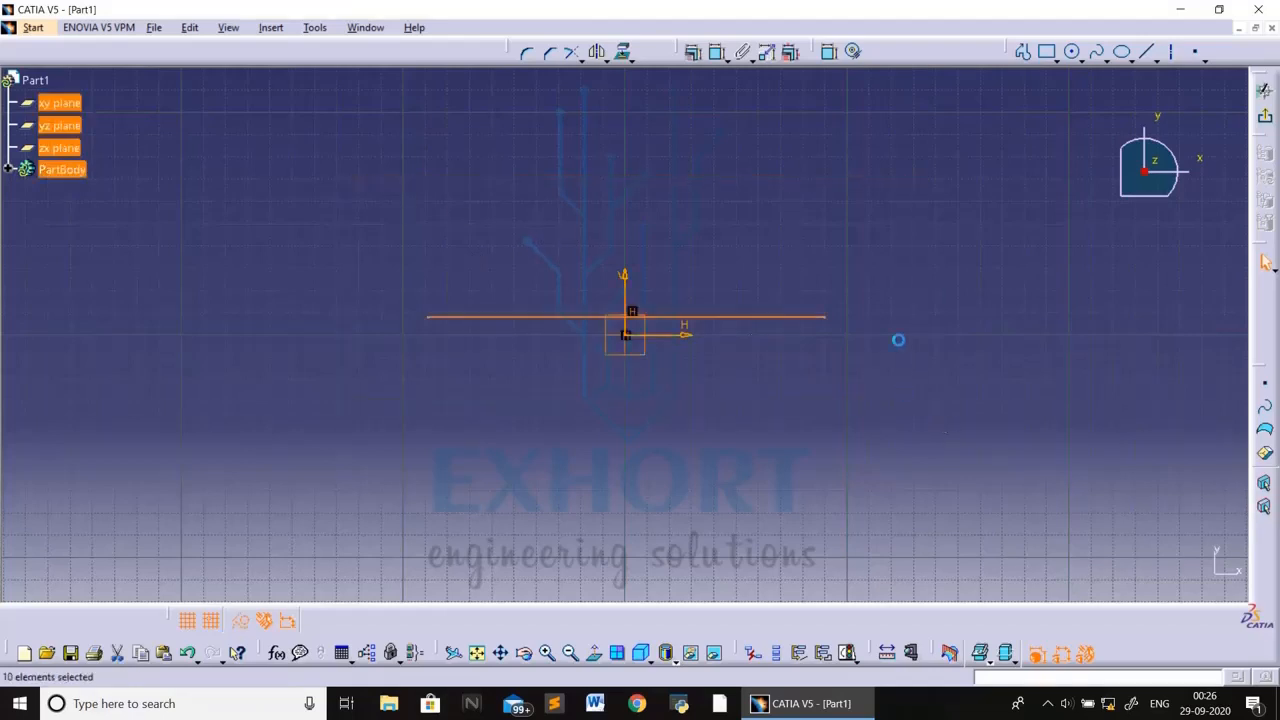
{"action": "key", "text": "Delete"}
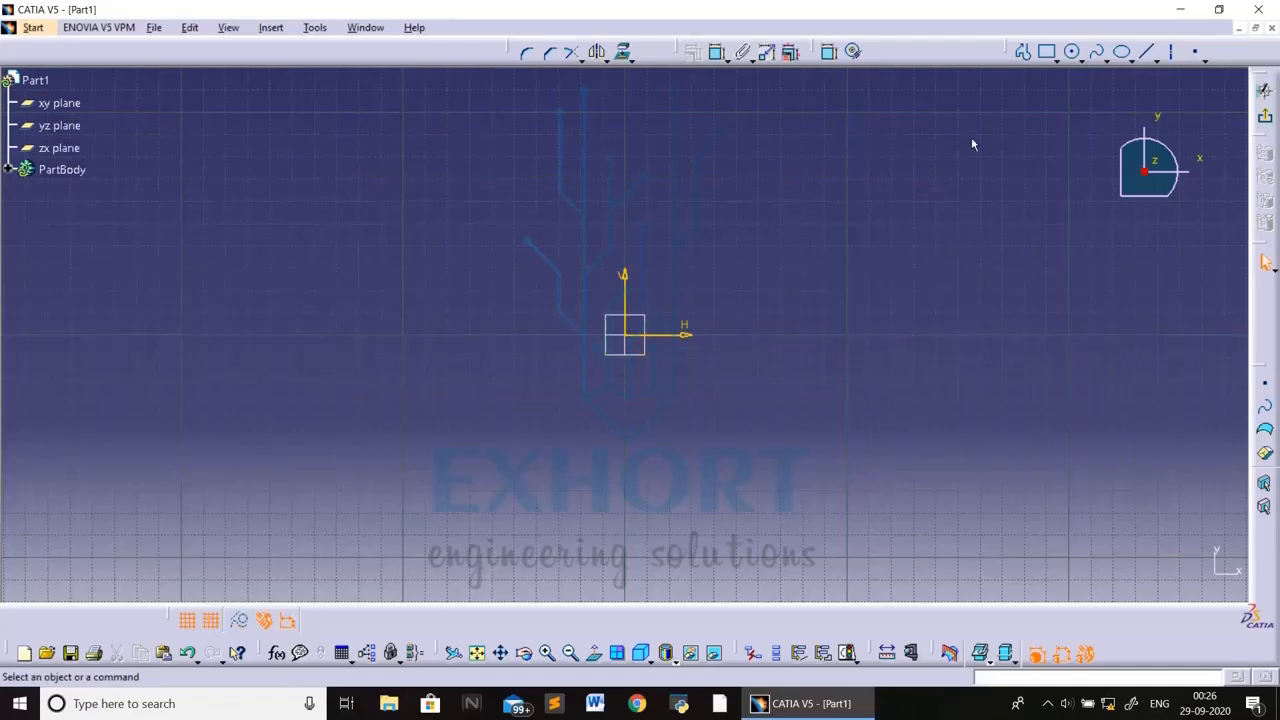
{"action": "left_click", "coordinate": [1022, 52]}
{"action": "left_click", "coordinate": [447, 157]}
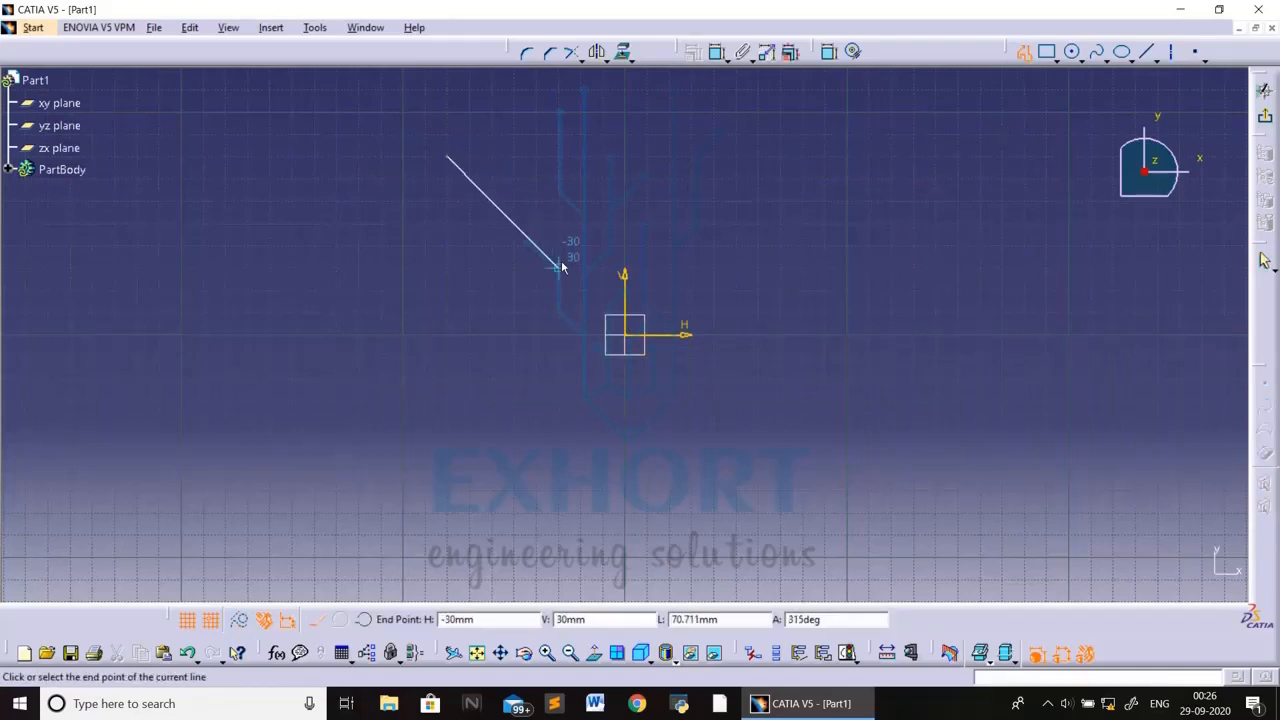
{"action": "left_click", "coordinate": [535, 265]}
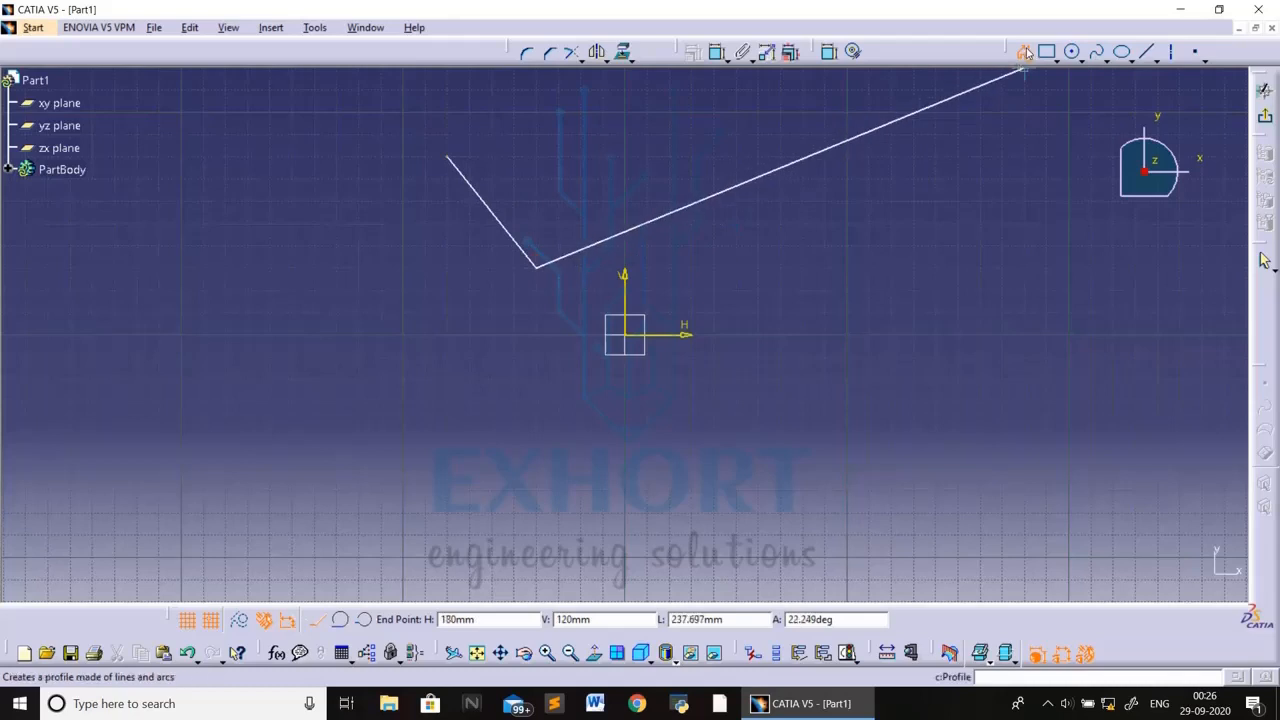
{"action": "left_click", "coordinate": [1024, 52]}
Draw a second separate profile line from about (-70, -40) to (110, 70) mm.
{"action": "left_click", "coordinate": [1024, 52]}
{"action": "left_click", "coordinate": [470, 422]}
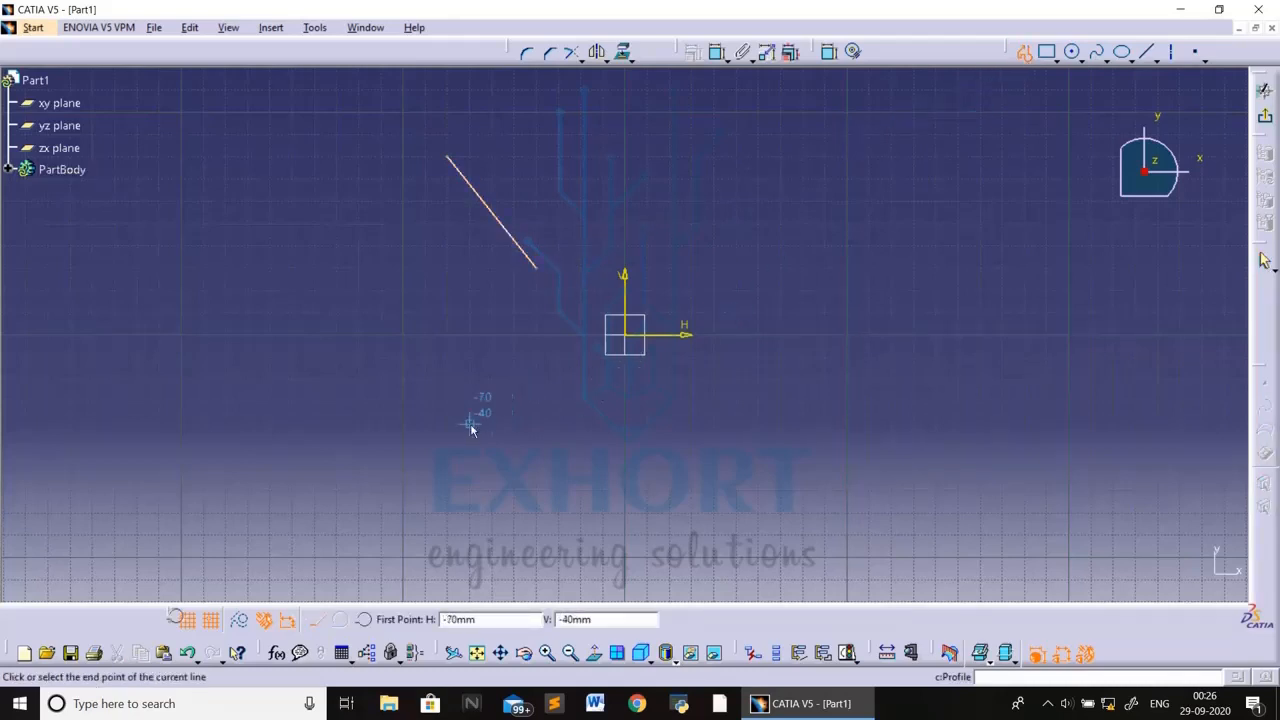
{"action": "left_click", "coordinate": [868, 180]}
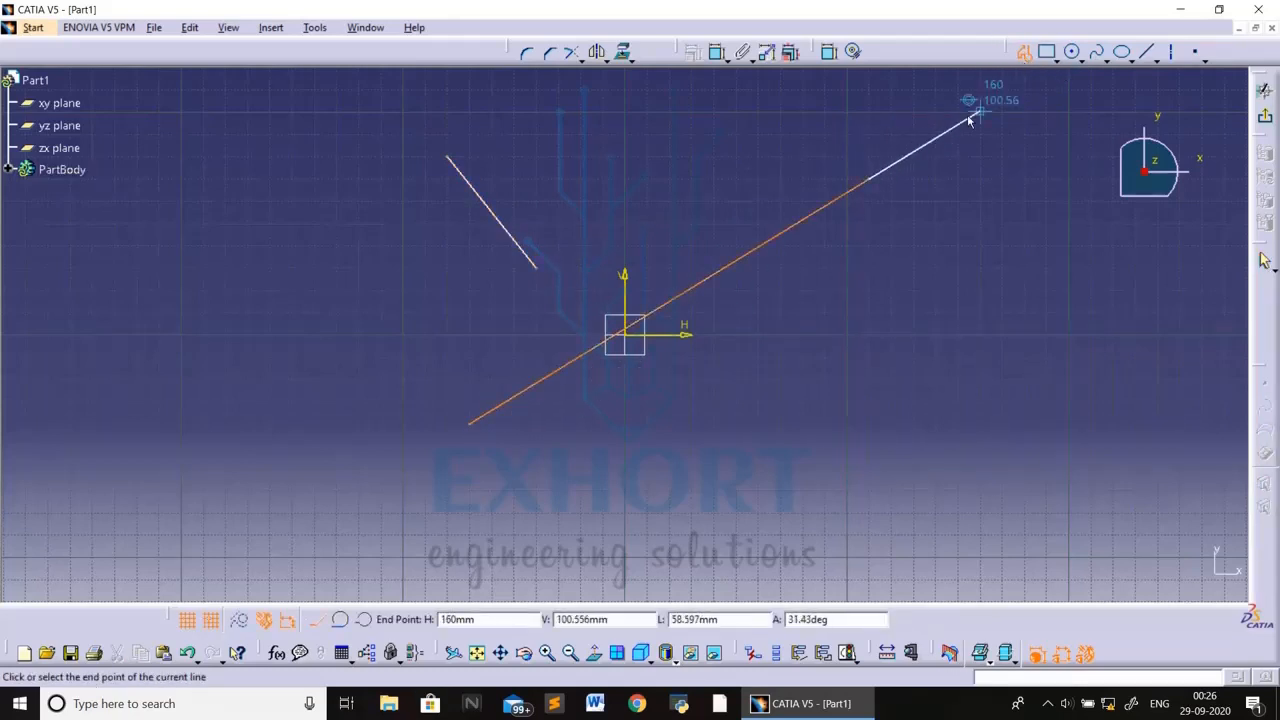
{"action": "left_click", "coordinate": [1024, 52]}
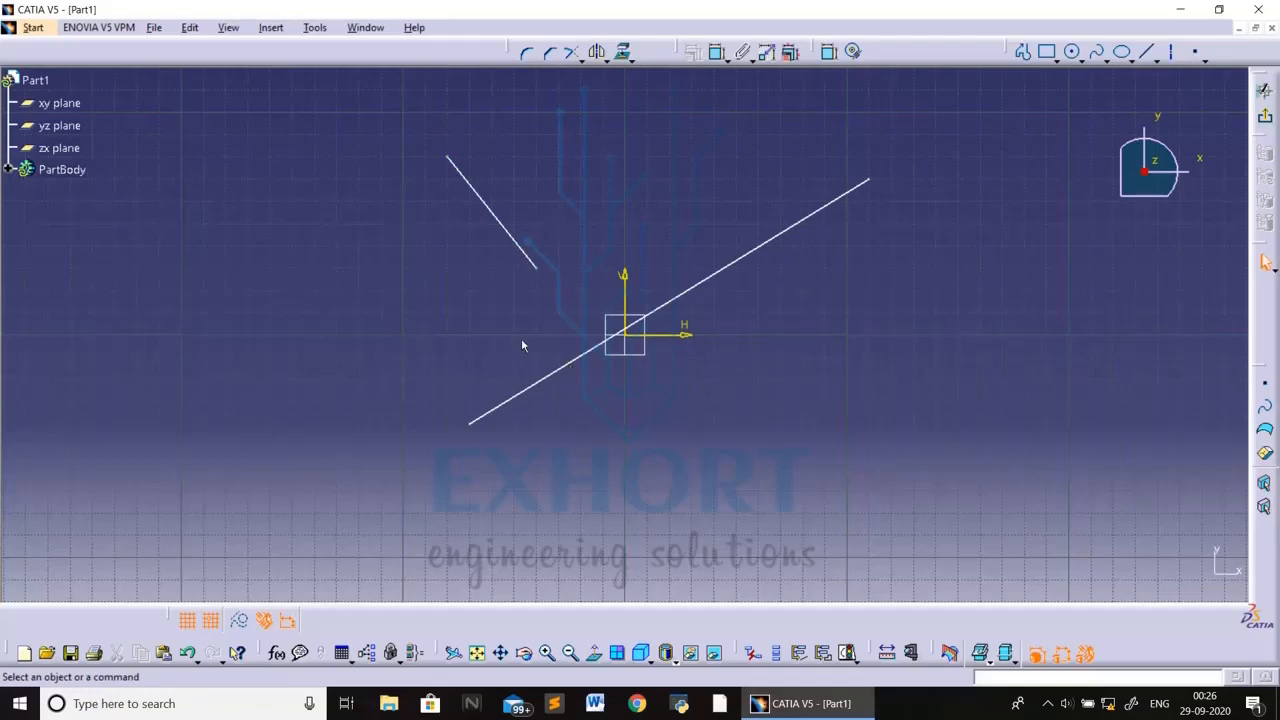
Try a Perpendicular constraint between the short and long inclined lines and undo it.
{"action": "left_click", "coordinate": [530, 256]}
{"action": "left_click", "coordinate": [560, 378], "text": "ctrl"}
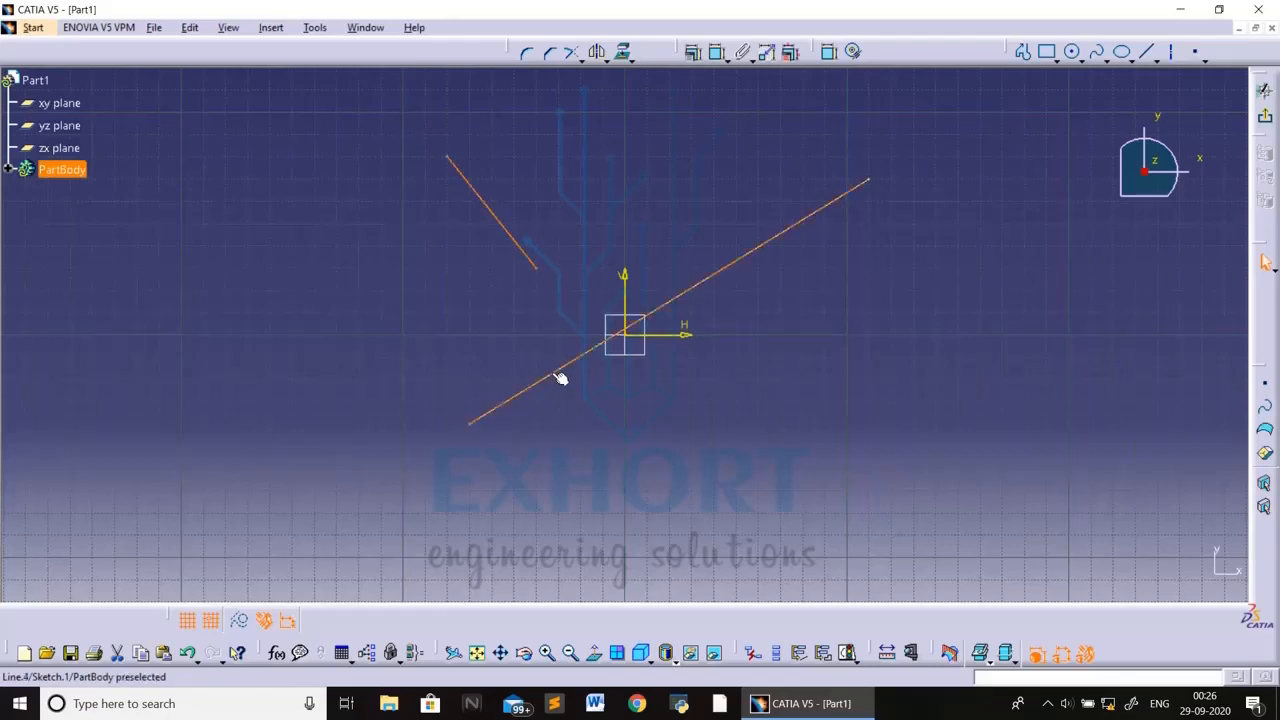
{"action": "left_click", "coordinate": [695, 58]}
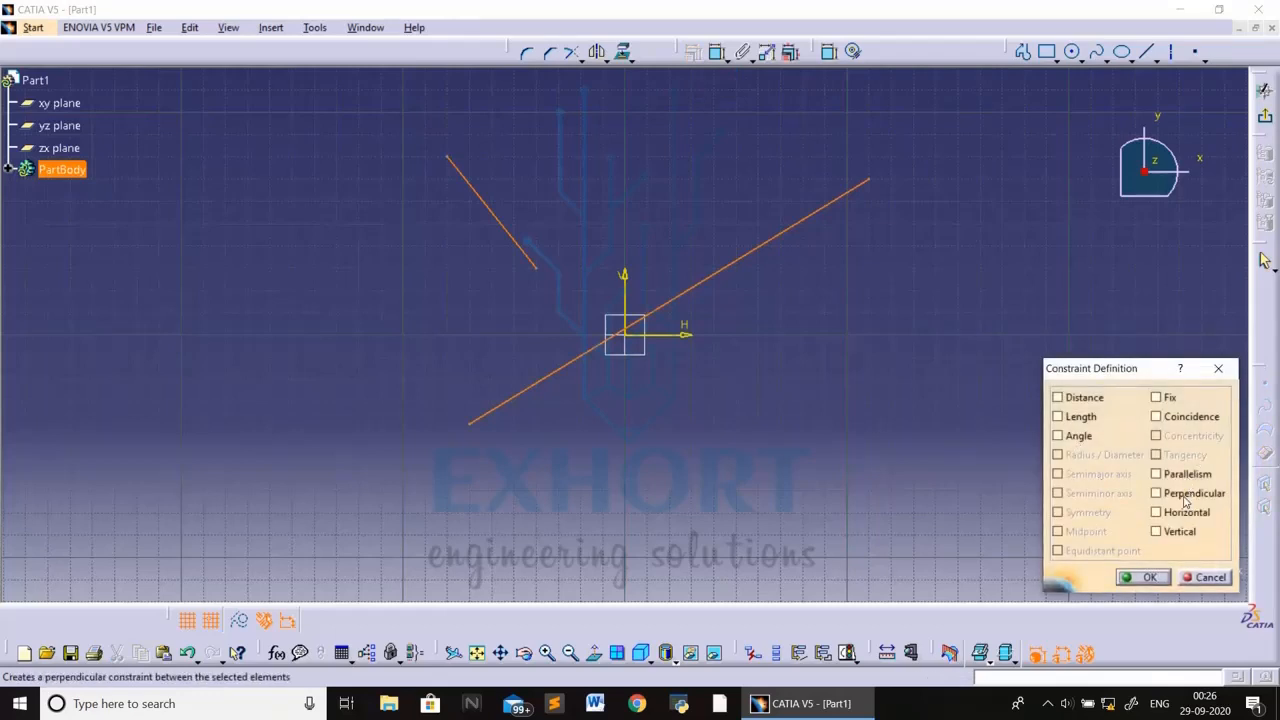
{"action": "left_click", "coordinate": [1157, 494]}
{"action": "left_click", "coordinate": [1147, 577]}
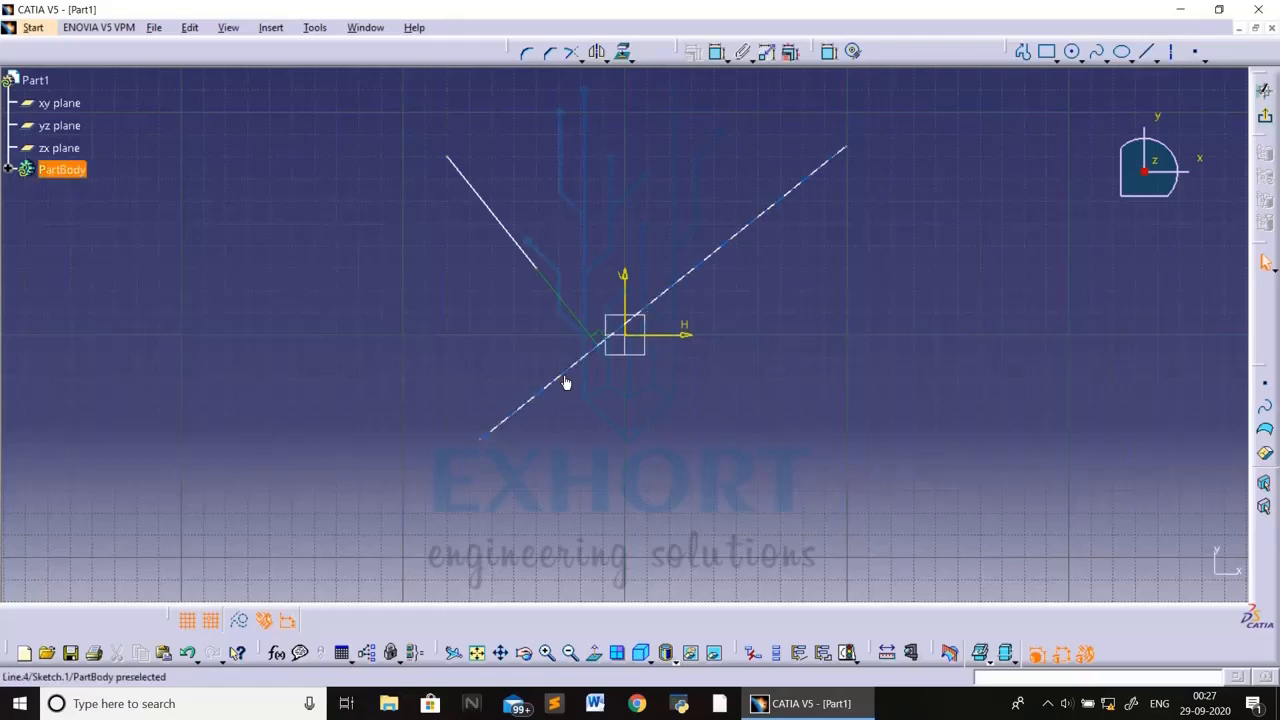
{"action": "key", "text": "ctrl+z"}
{"action": "left_click", "coordinate": [628, 410]}
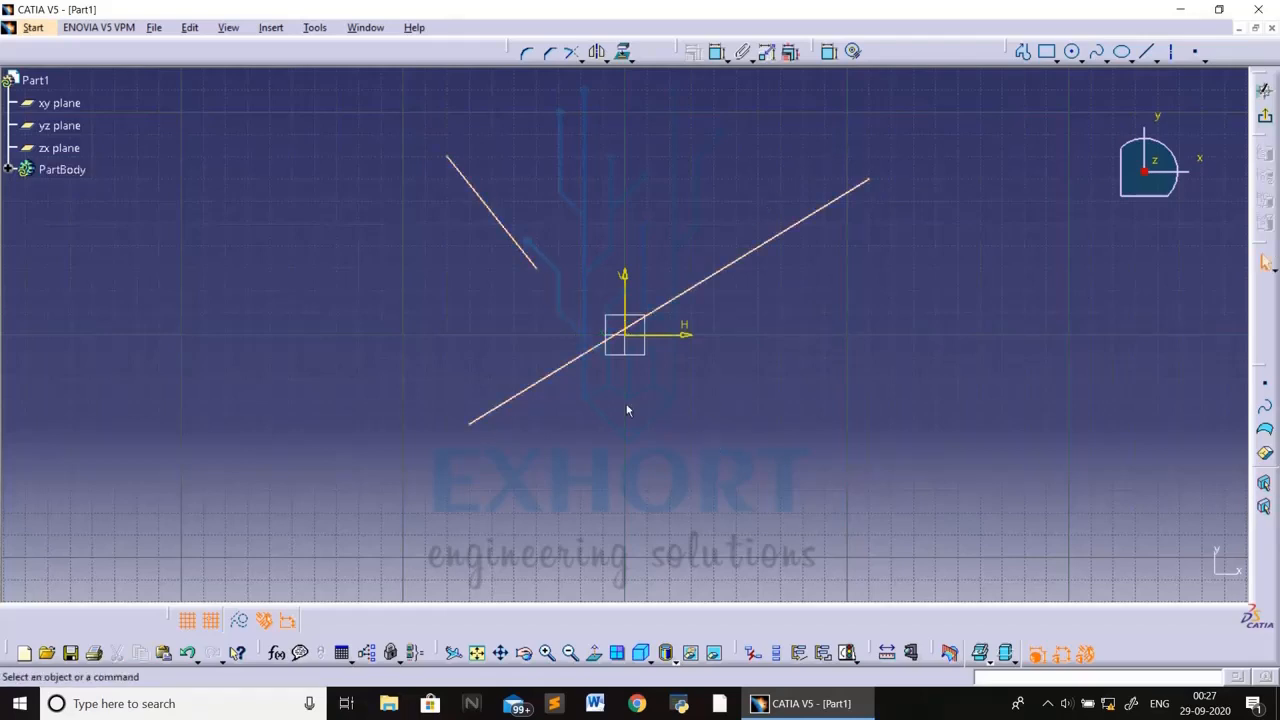
Try a Parallelism constraint between the short and long inclined lines and undo it.
{"action": "left_click", "coordinate": [533, 257]}
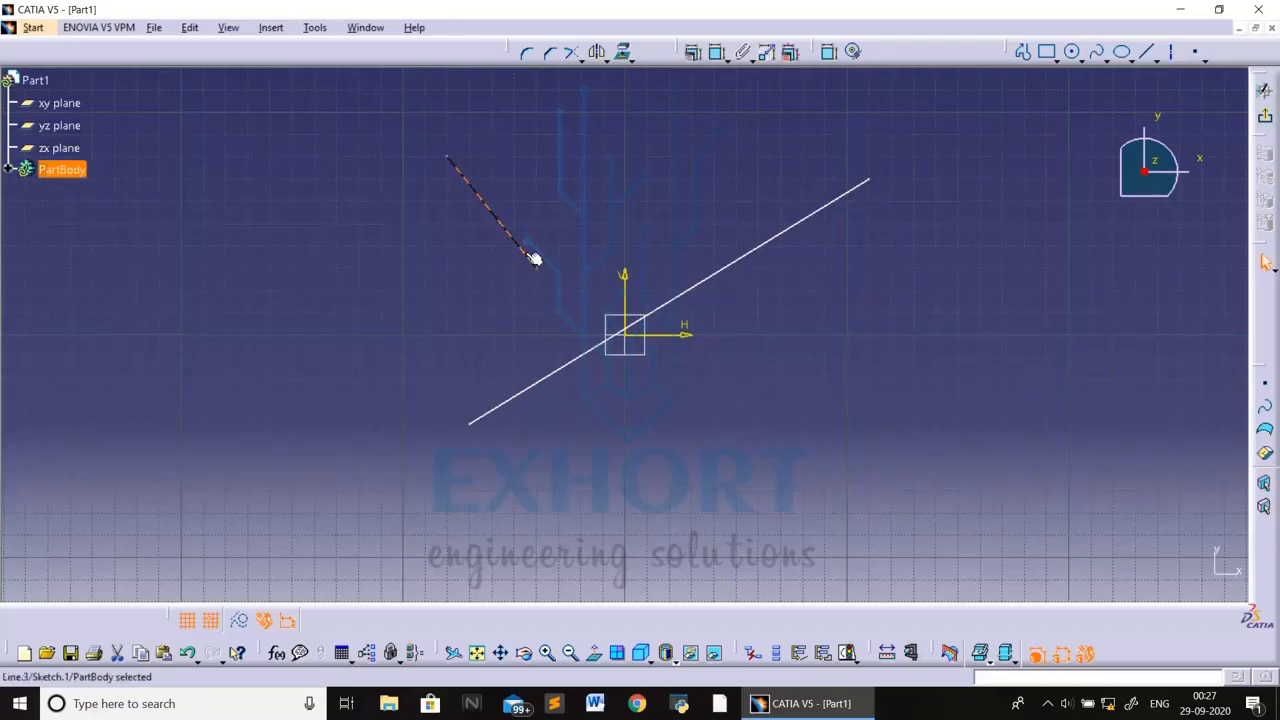
{"action": "left_click", "coordinate": [563, 372], "text": "ctrl"}
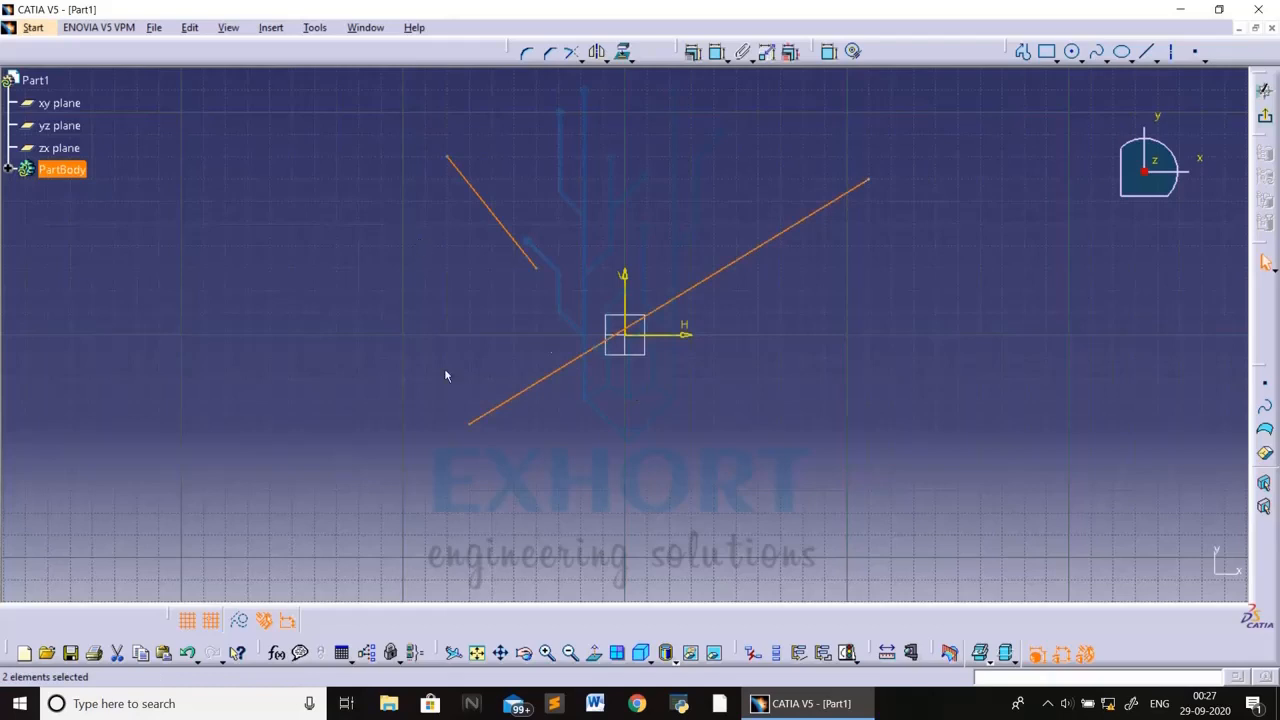
{"action": "left_click", "coordinate": [696, 54]}
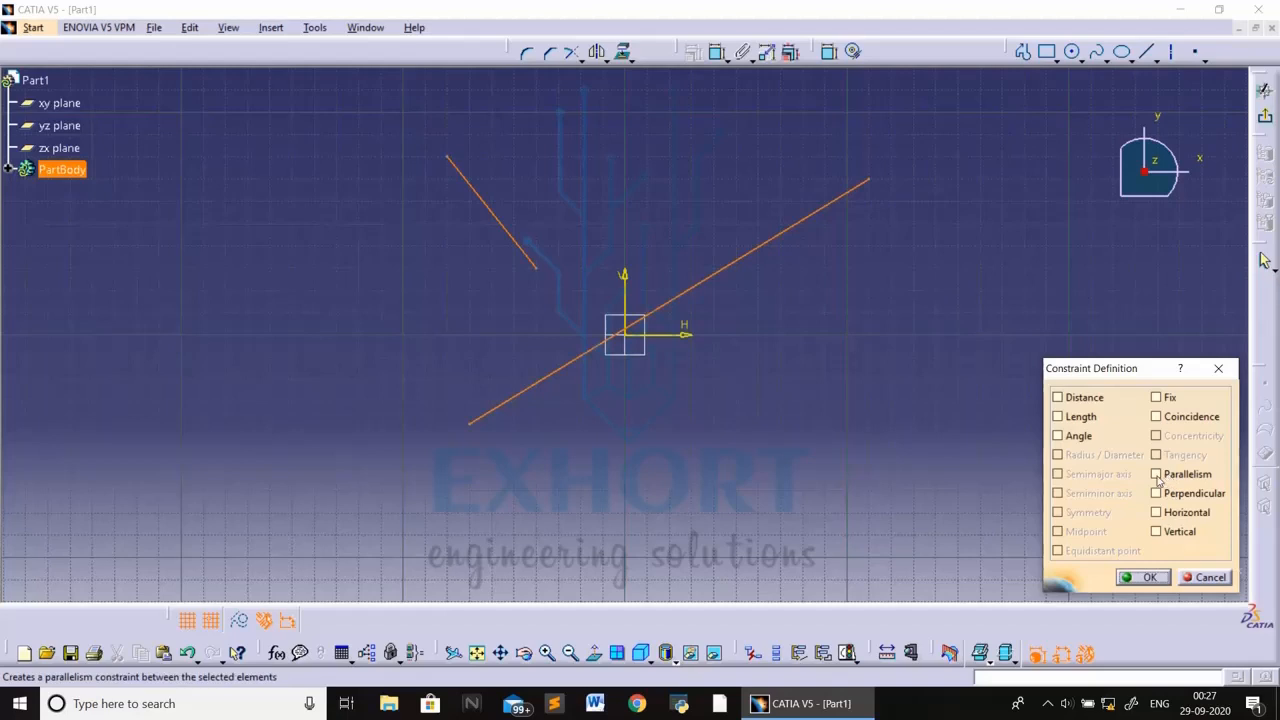
{"action": "left_click", "coordinate": [1156, 476]}
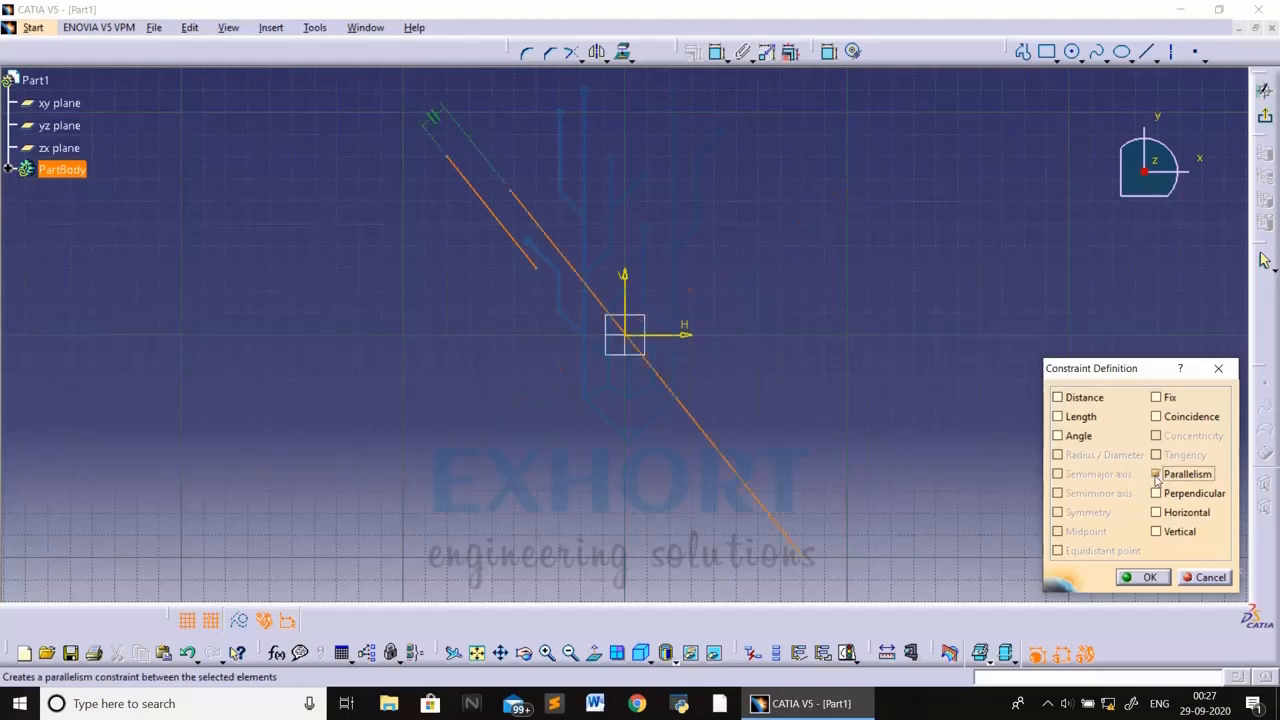
{"action": "left_click", "coordinate": [1146, 578]}
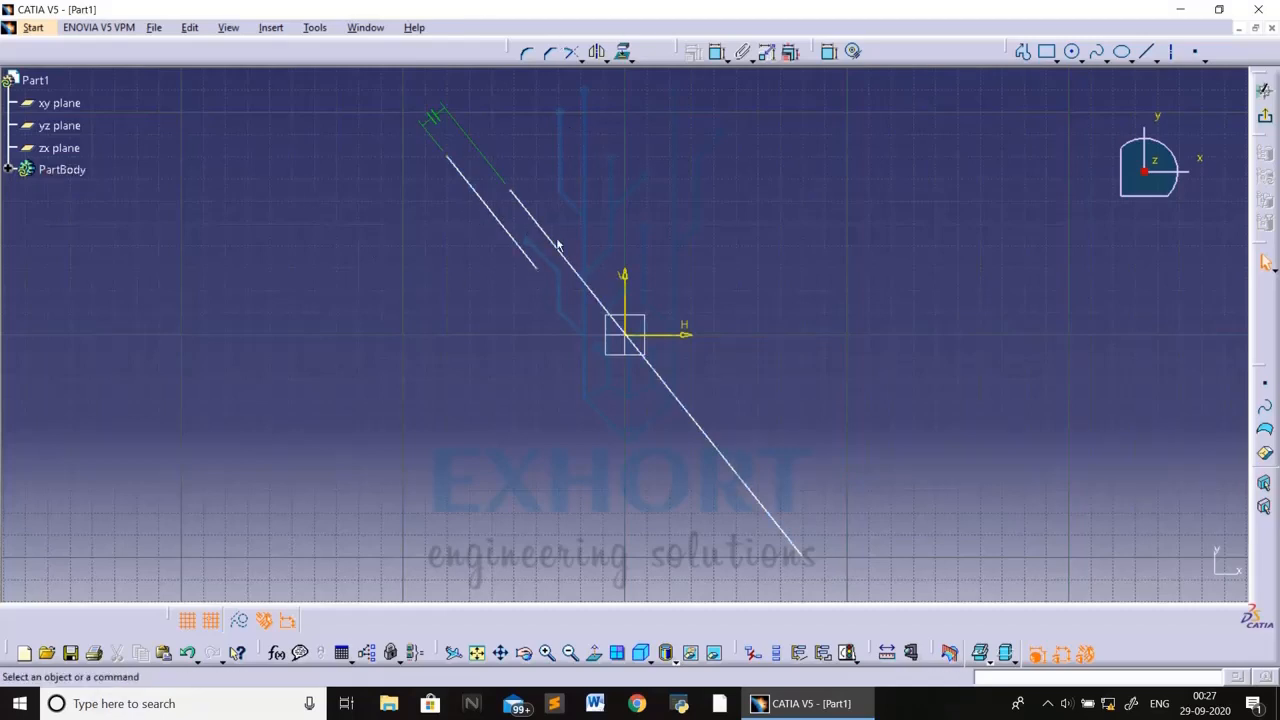
{"action": "key", "text": "ctrl+z"}
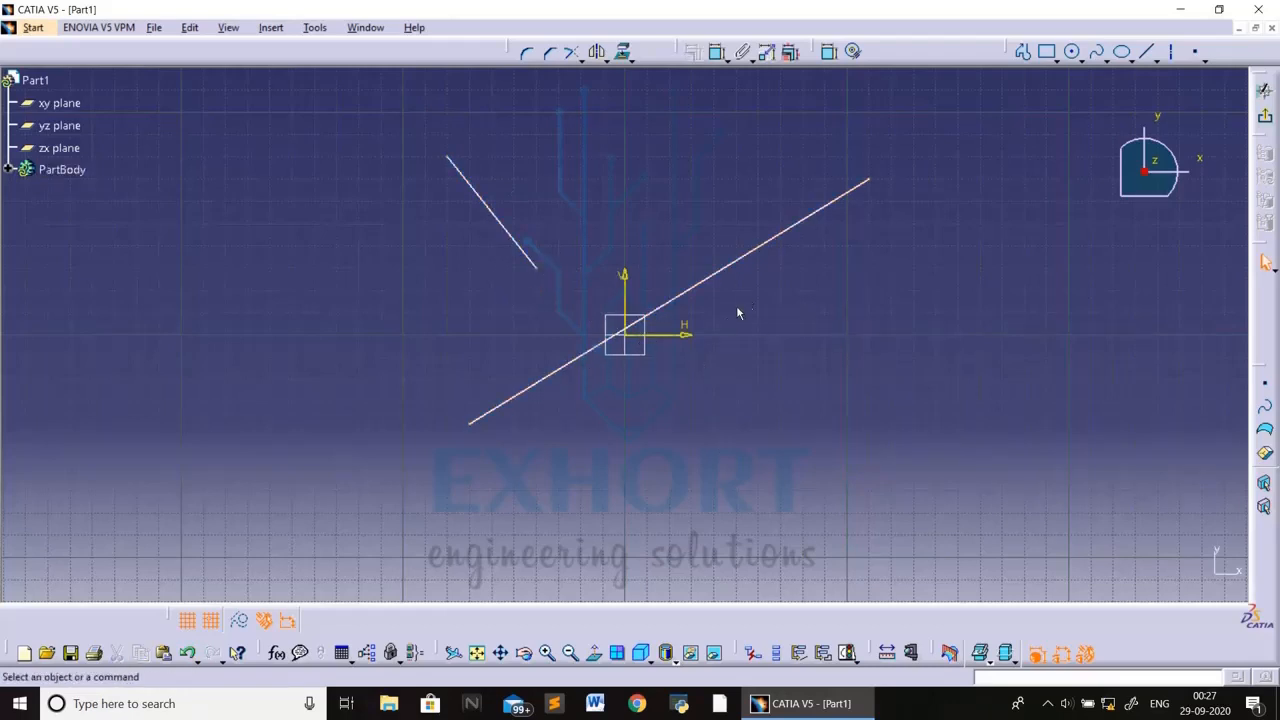
Apply a Coincidence constraint between the lower endpoint of the short line and the long line.
{"action": "left_click", "coordinate": [537, 274]}
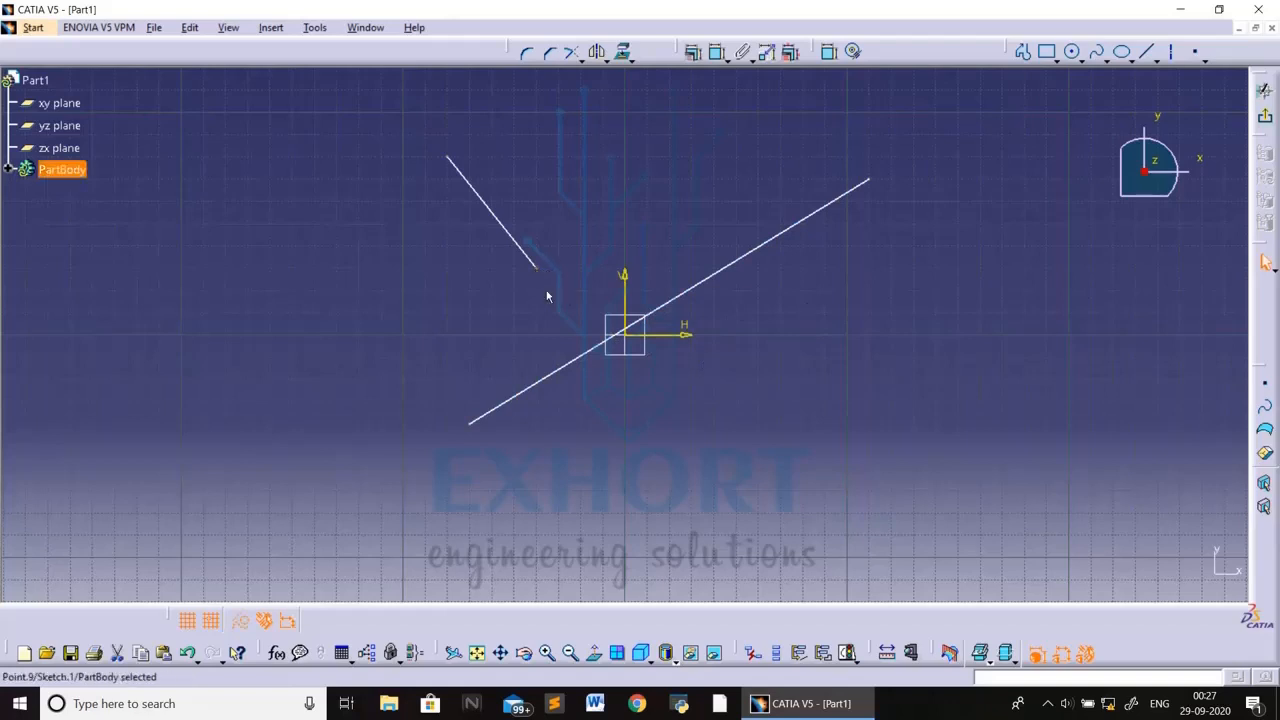
{"action": "left_click", "coordinate": [581, 362]}
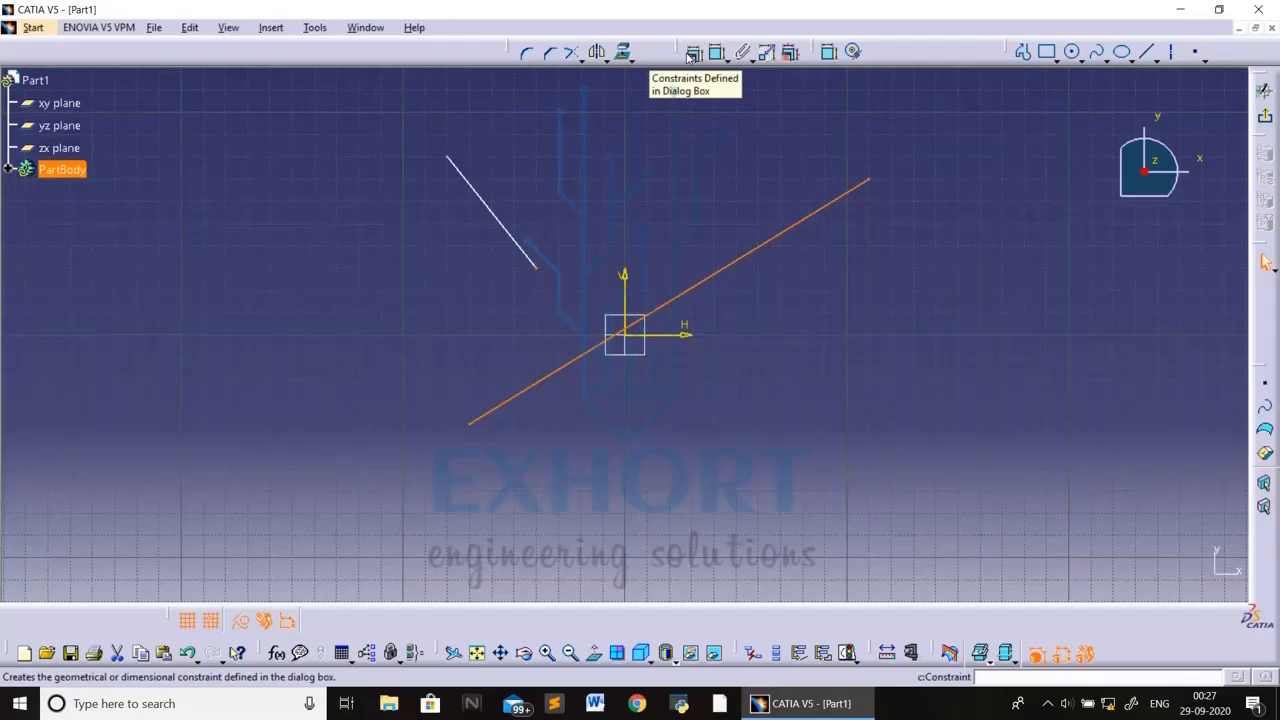
{"action": "left_click", "coordinate": [692, 53]}
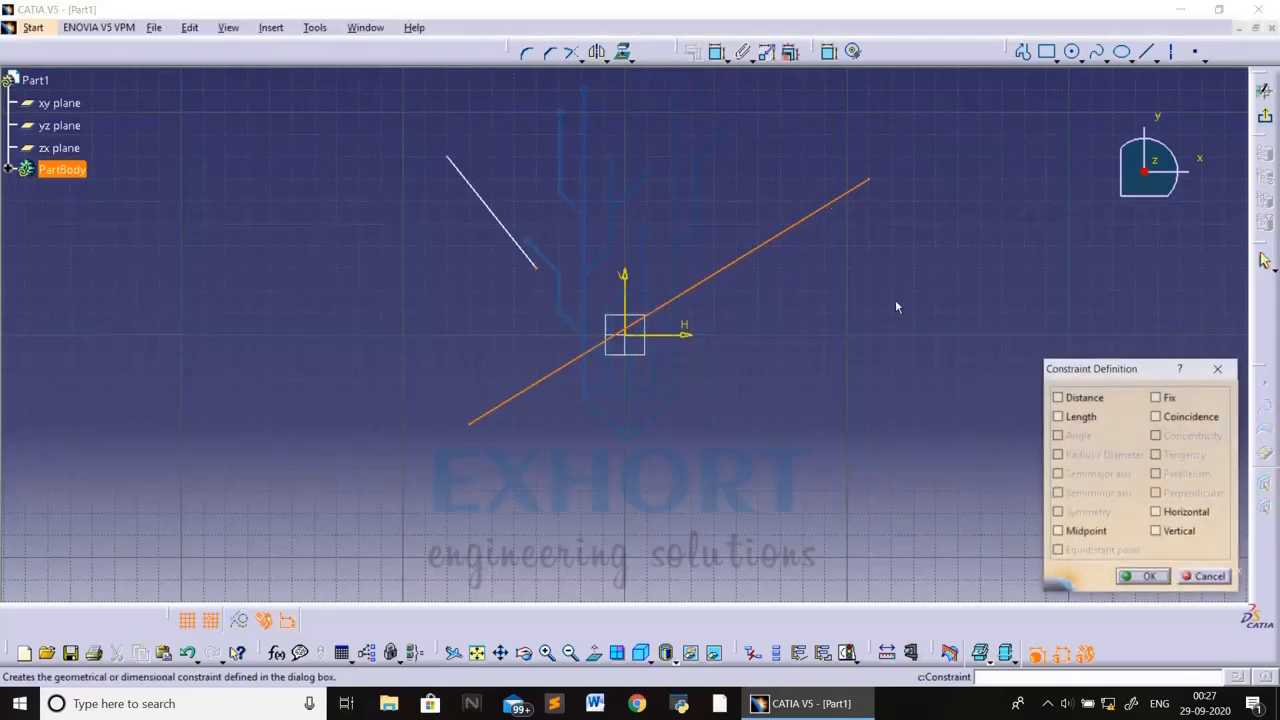
{"action": "left_click", "coordinate": [1156, 417]}
{"action": "left_click", "coordinate": [1147, 577]}
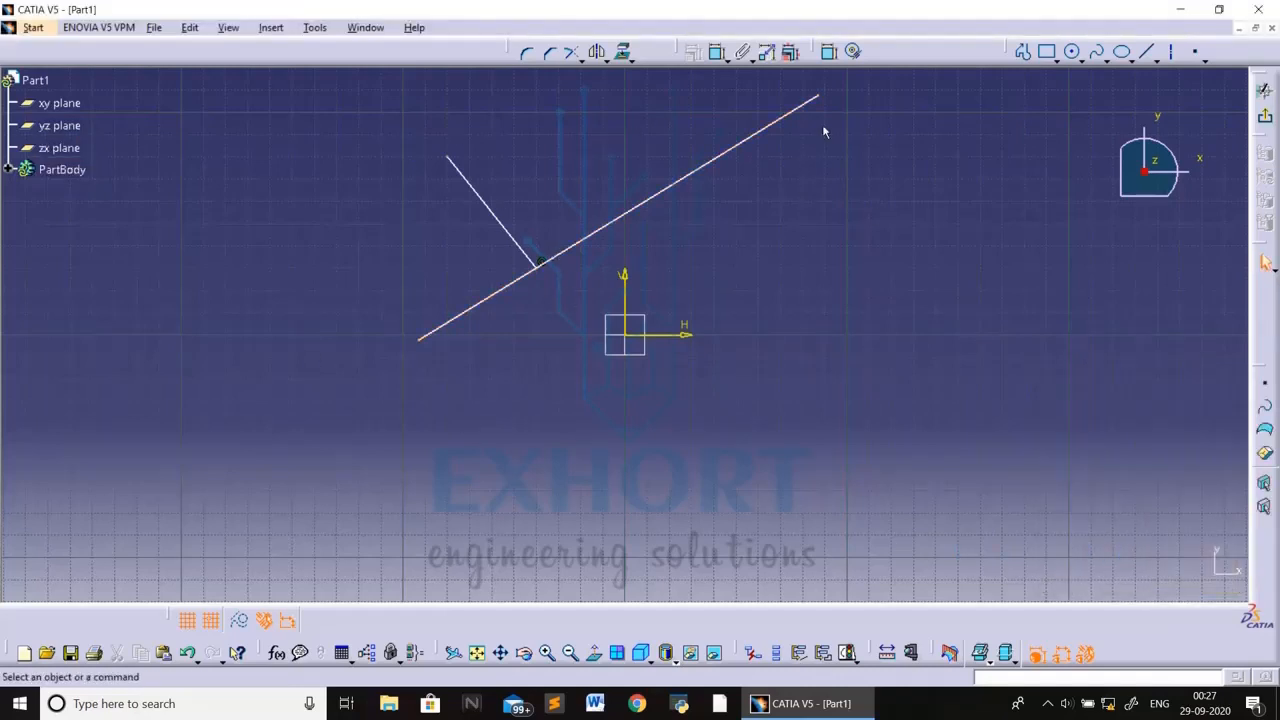
Undo the coincidence constraint and the drawing of both inclined lines to clear the sketch.
{"action": "key", "text": "ctrl+z"}
{"action": "type", "text": "z"}
{"action": "key", "text": "ctrl+z"}
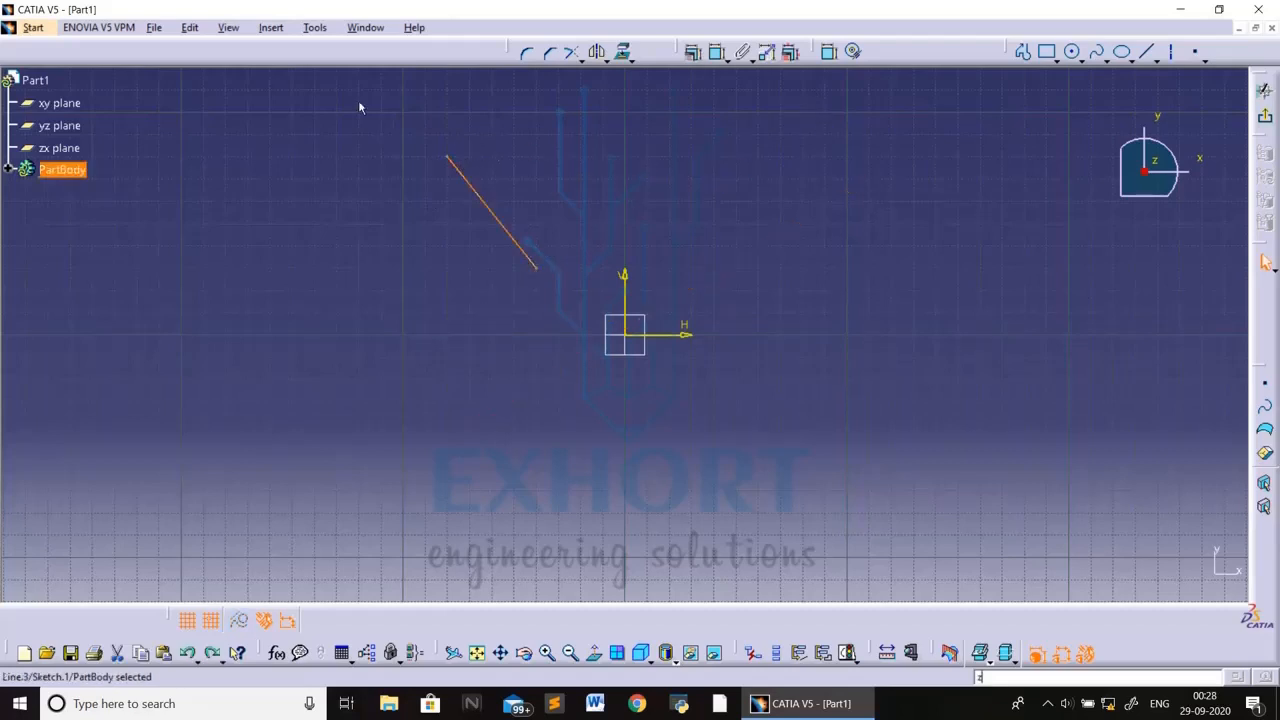
{"action": "key", "text": "ctrl+z"}
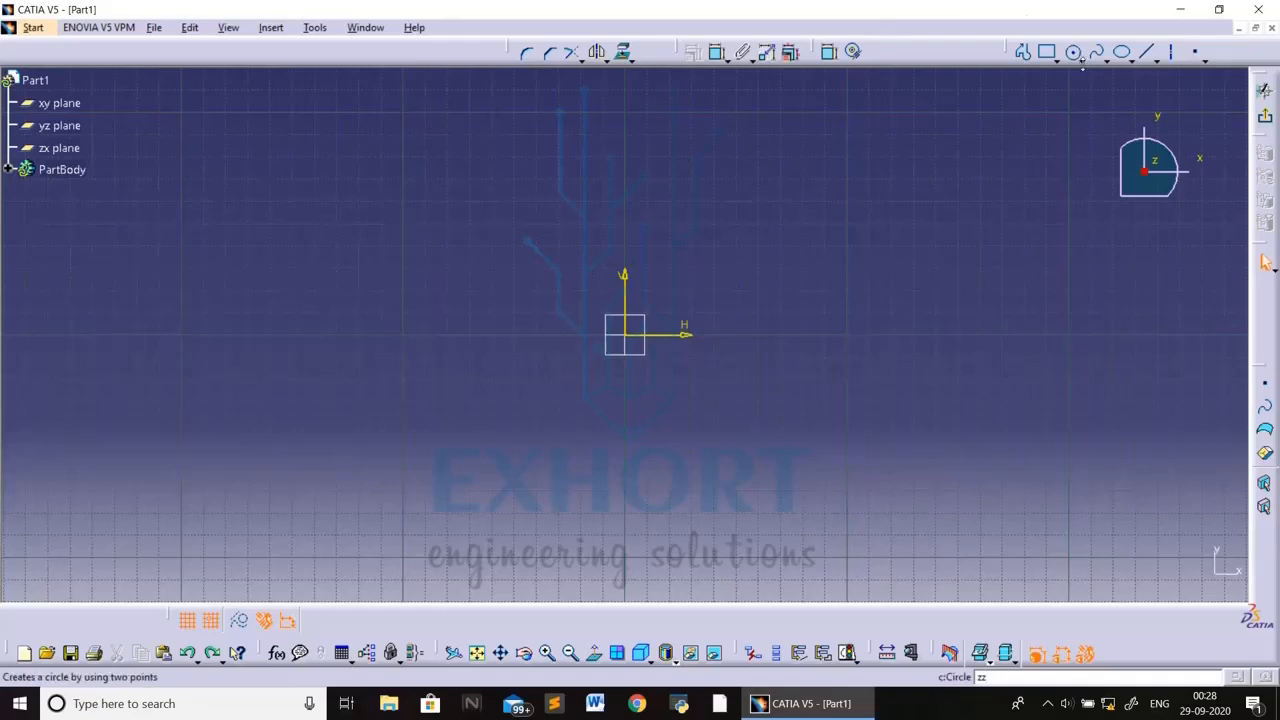
Draw two circles centred at about (-160, 80) and (-170, -50) mm, the first with a radius of about 36 mm.
{"action": "left_click", "coordinate": [1072, 52]}
{"action": "left_click", "coordinate": [270, 157]}
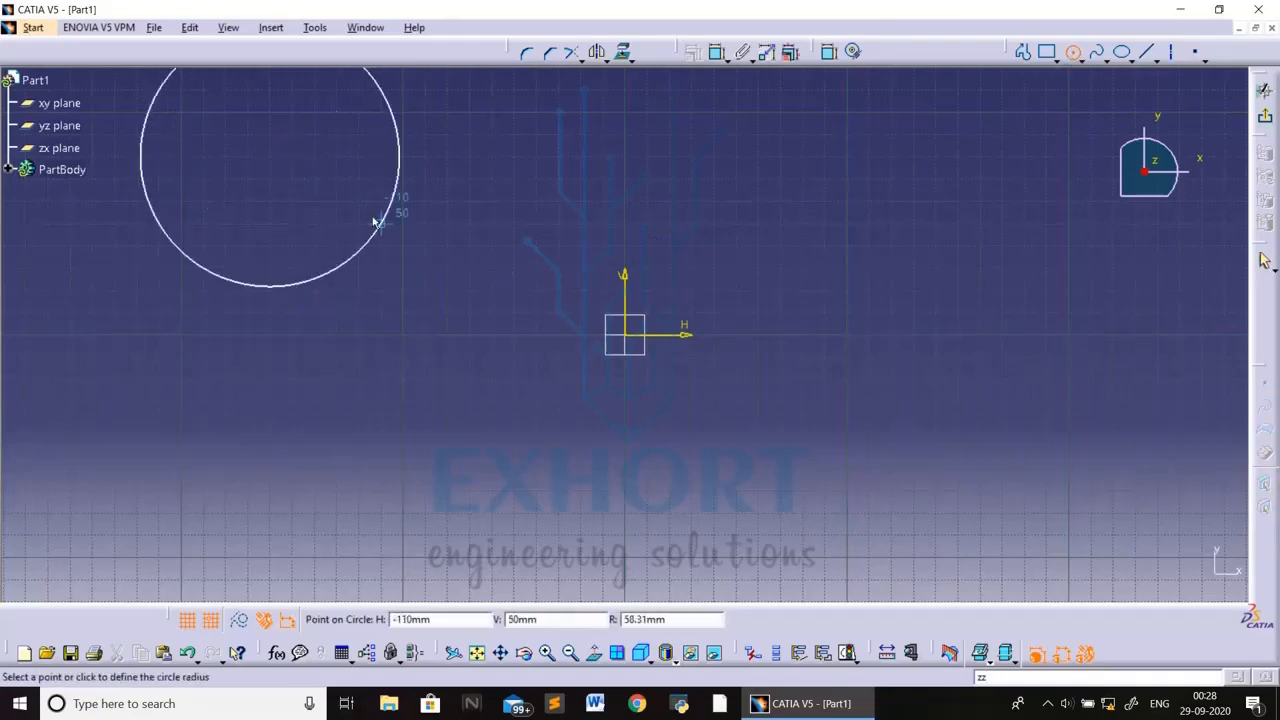
{"action": "left_click", "coordinate": [342, 194]}
{"action": "left_click", "coordinate": [1080, 60]}
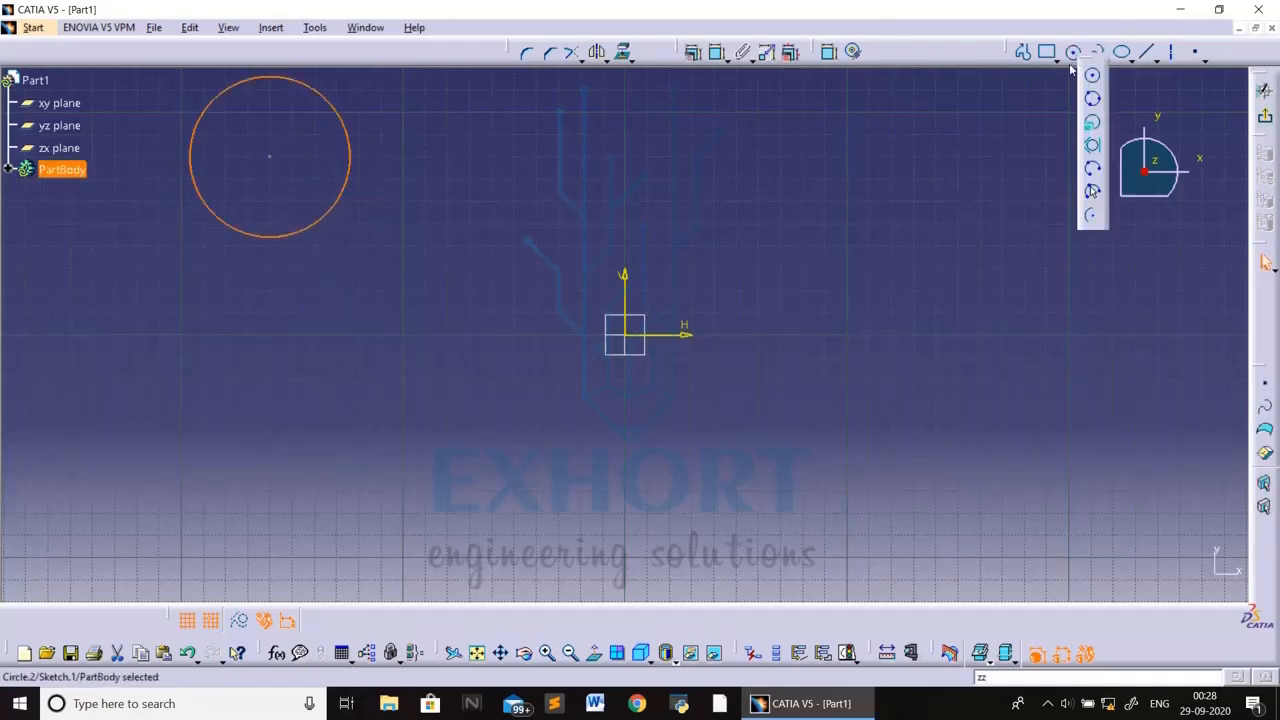
{"action": "left_click", "coordinate": [1076, 53]}
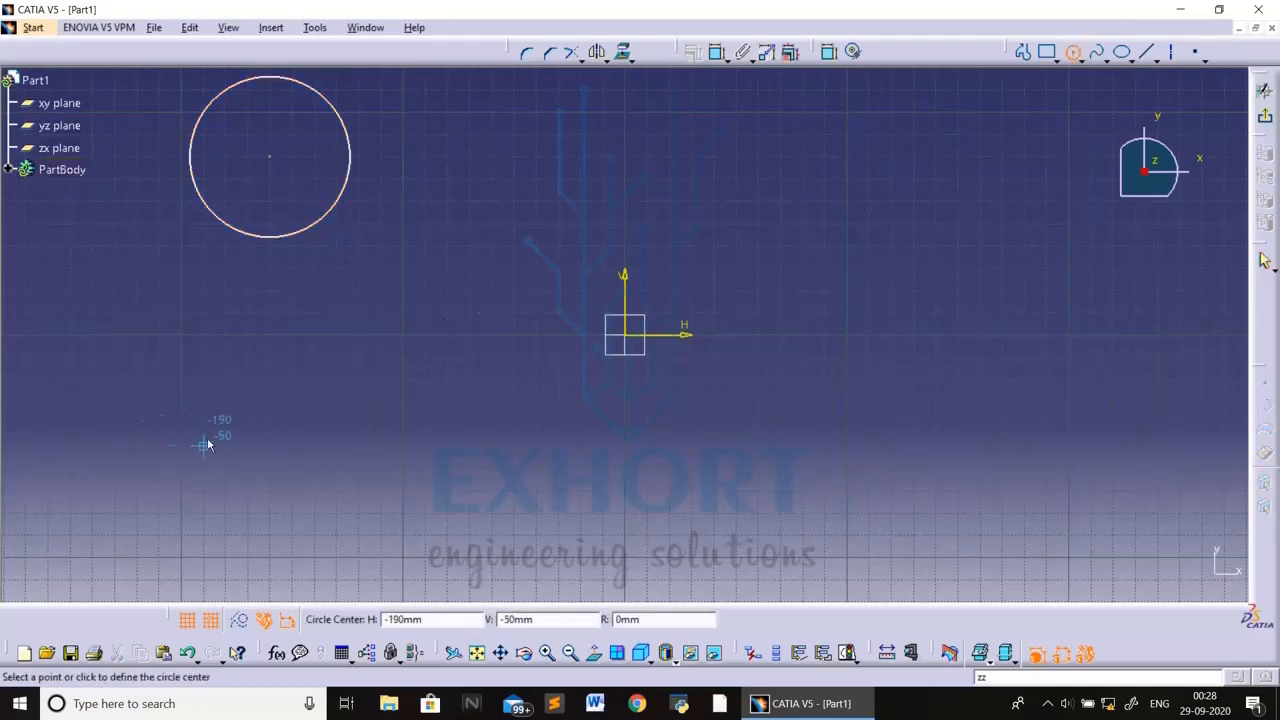
{"action": "left_click", "coordinate": [247, 446]}
{"action": "left_click", "coordinate": [337, 503]}
{"action": "left_click", "coordinate": [777, 209]}
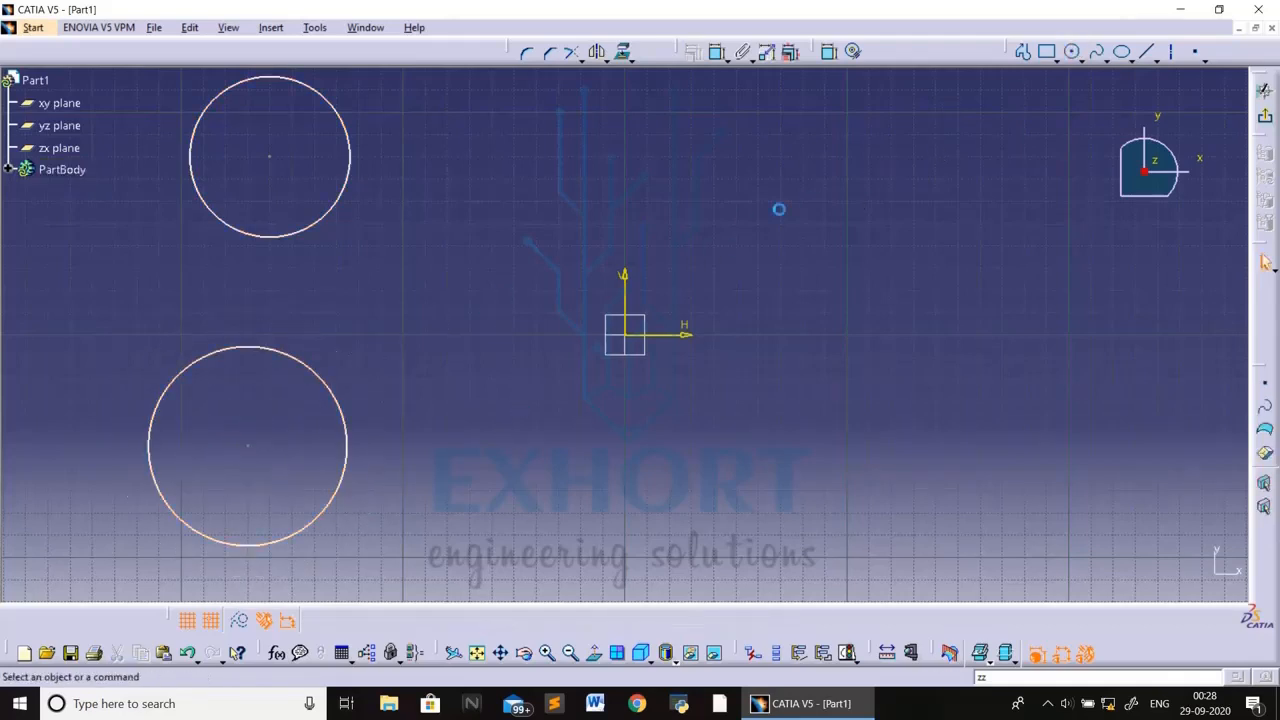
{"action": "left_click", "coordinate": [718, 54]}
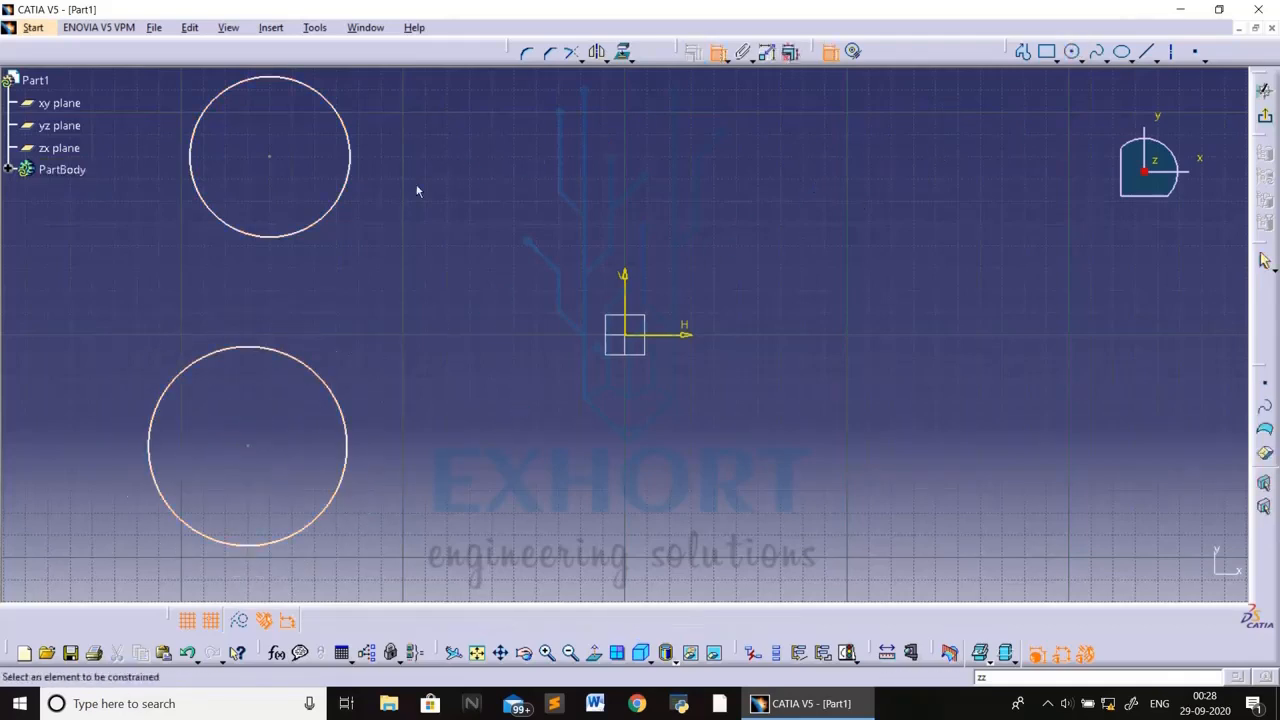
{"action": "left_click", "coordinate": [269, 158]}
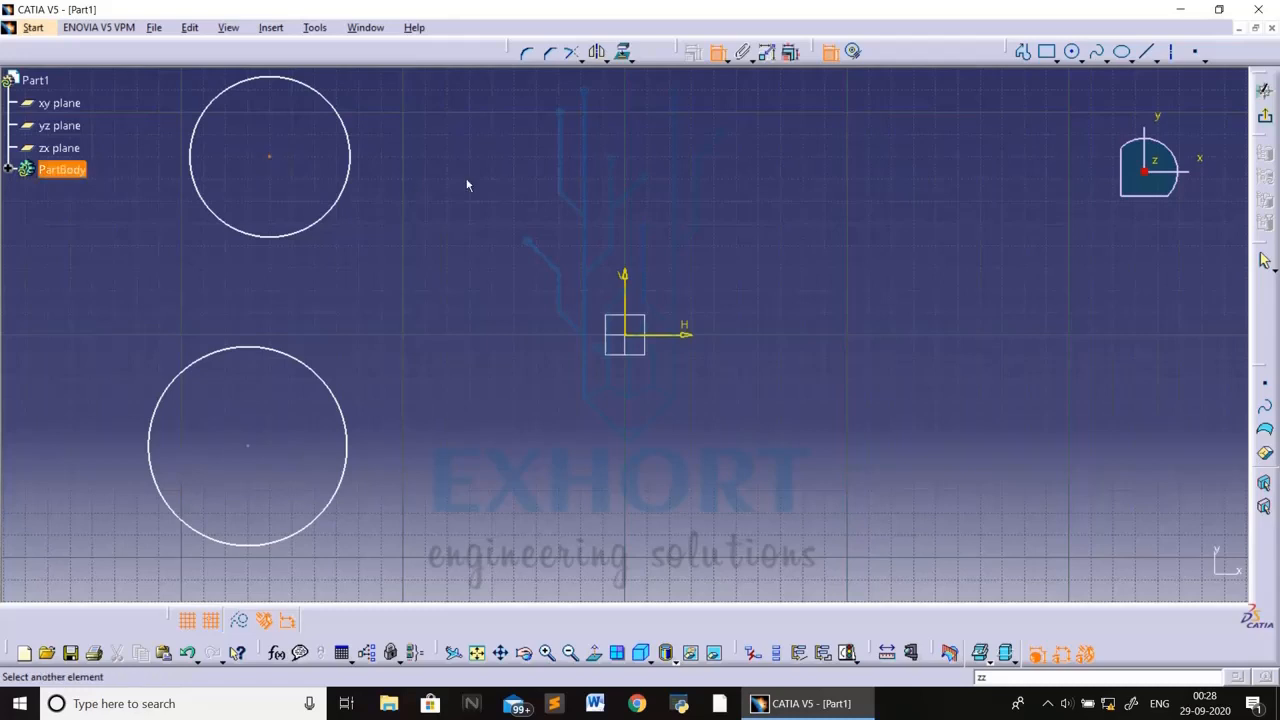
{"action": "left_click", "coordinate": [349, 178]}
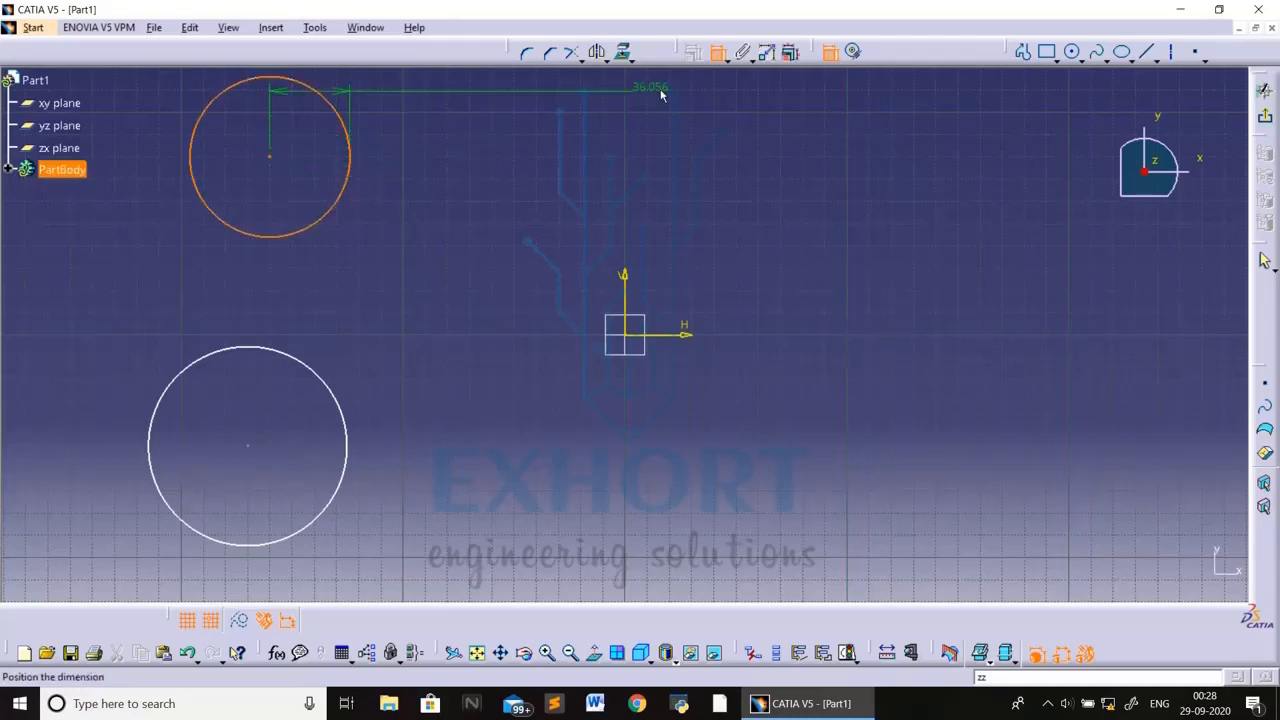
Add a radius dimension to each of the two circles.
{"action": "double_click", "coordinate": [716, 54]}
{"action": "left_click", "coordinate": [345, 186]}
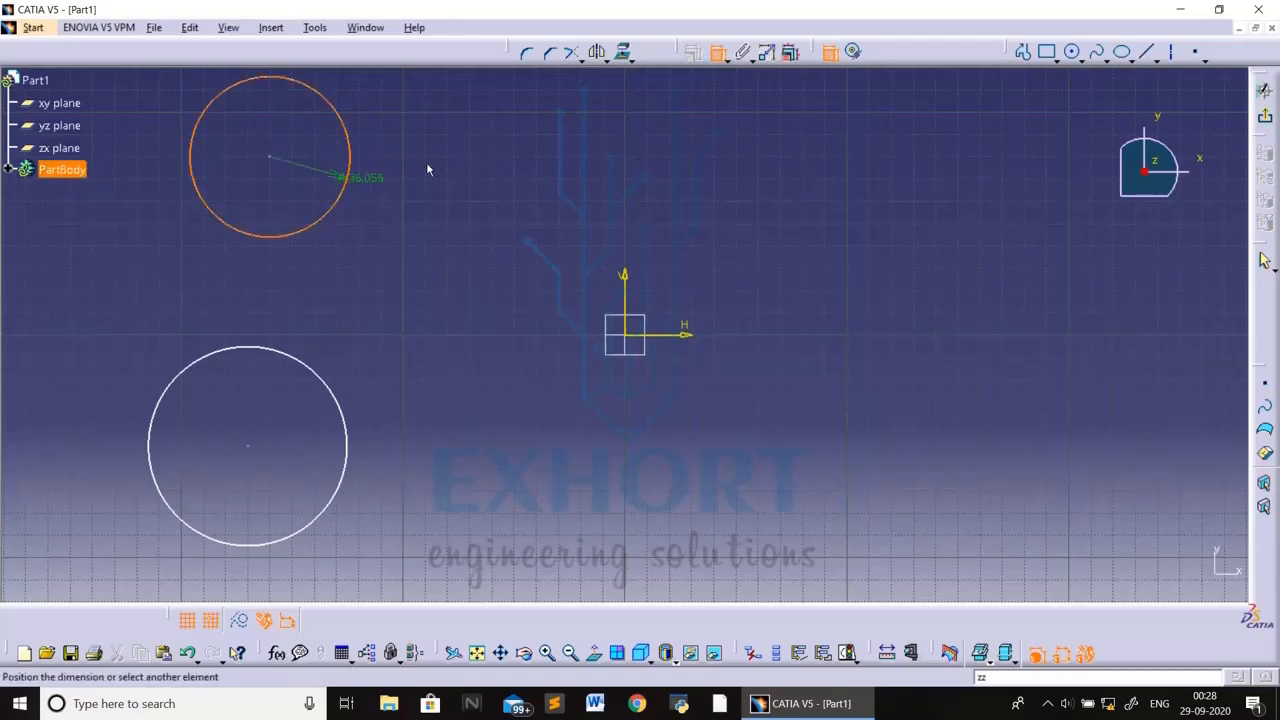
{"action": "left_click", "coordinate": [462, 152]}
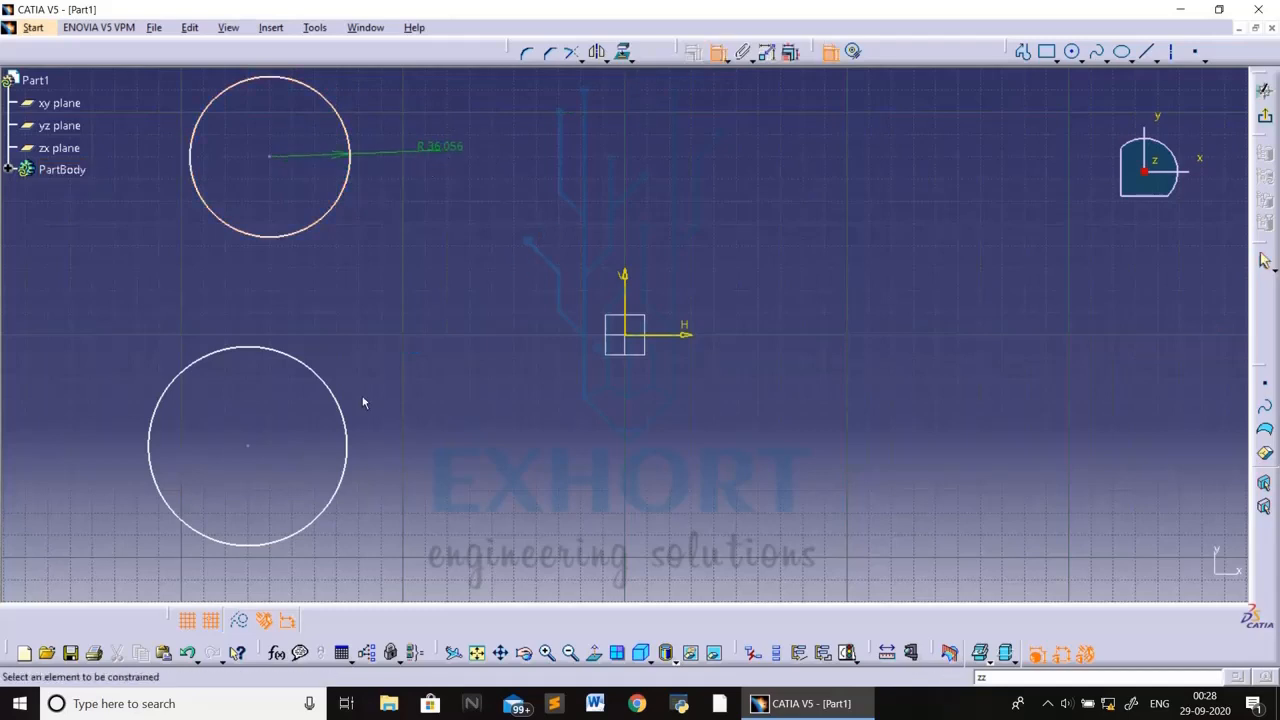
{"action": "left_click", "coordinate": [346, 430]}
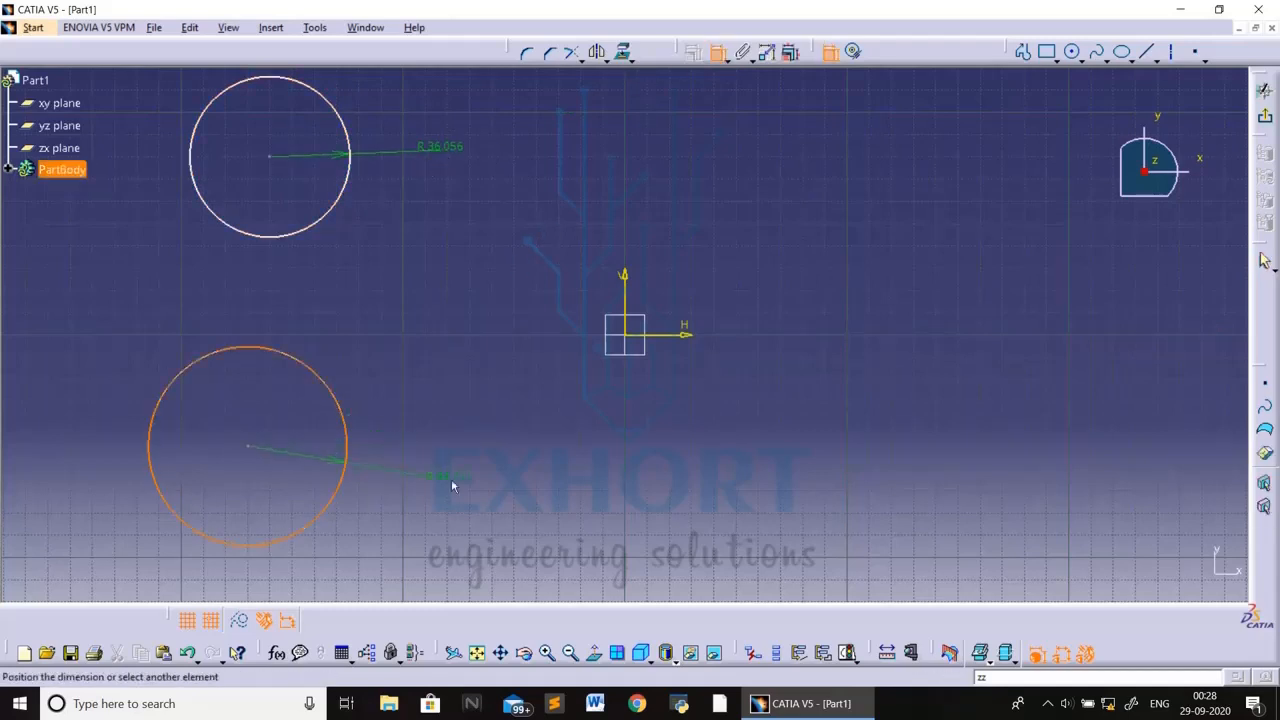
{"action": "left_click", "coordinate": [451, 478]}
Set the upper circle's radius to 45 mm.
{"action": "double_click", "coordinate": [445, 138]}
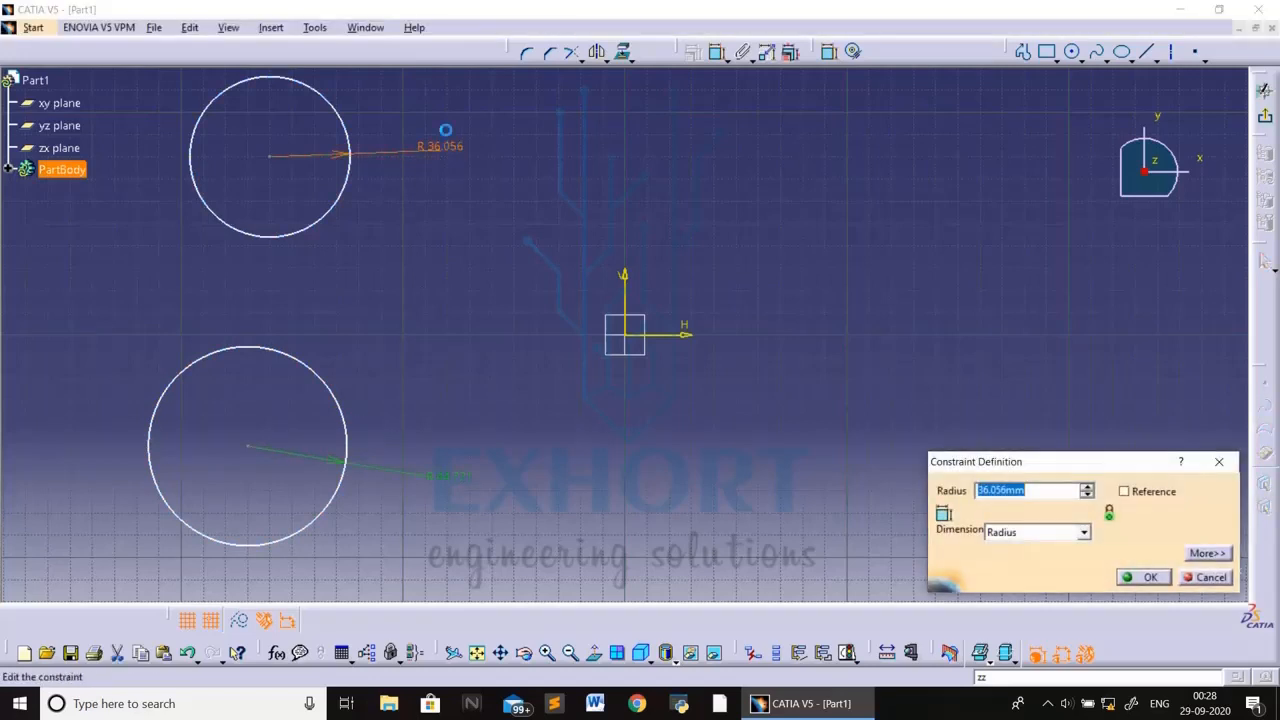
{"action": "type", "text": "45"}
{"action": "key", "text": "Return"}
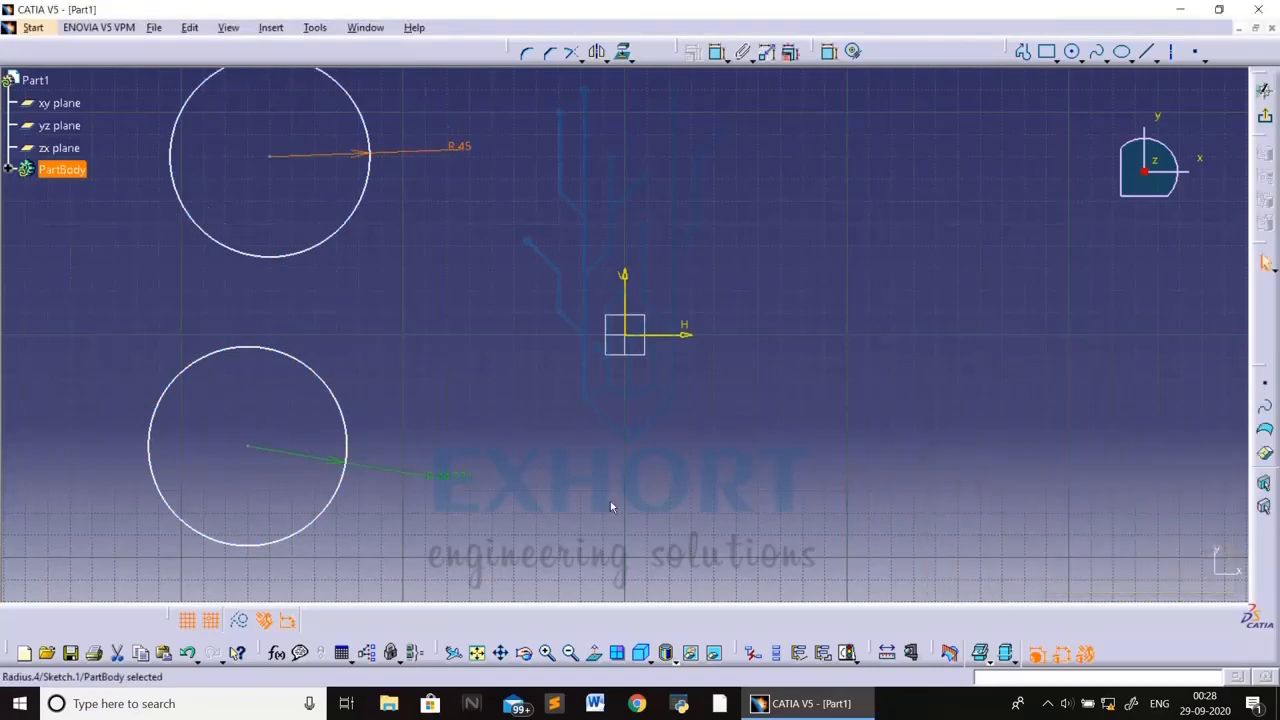
Set the lower circle's radius to 50 mm.
{"action": "double_click", "coordinate": [451, 480]}
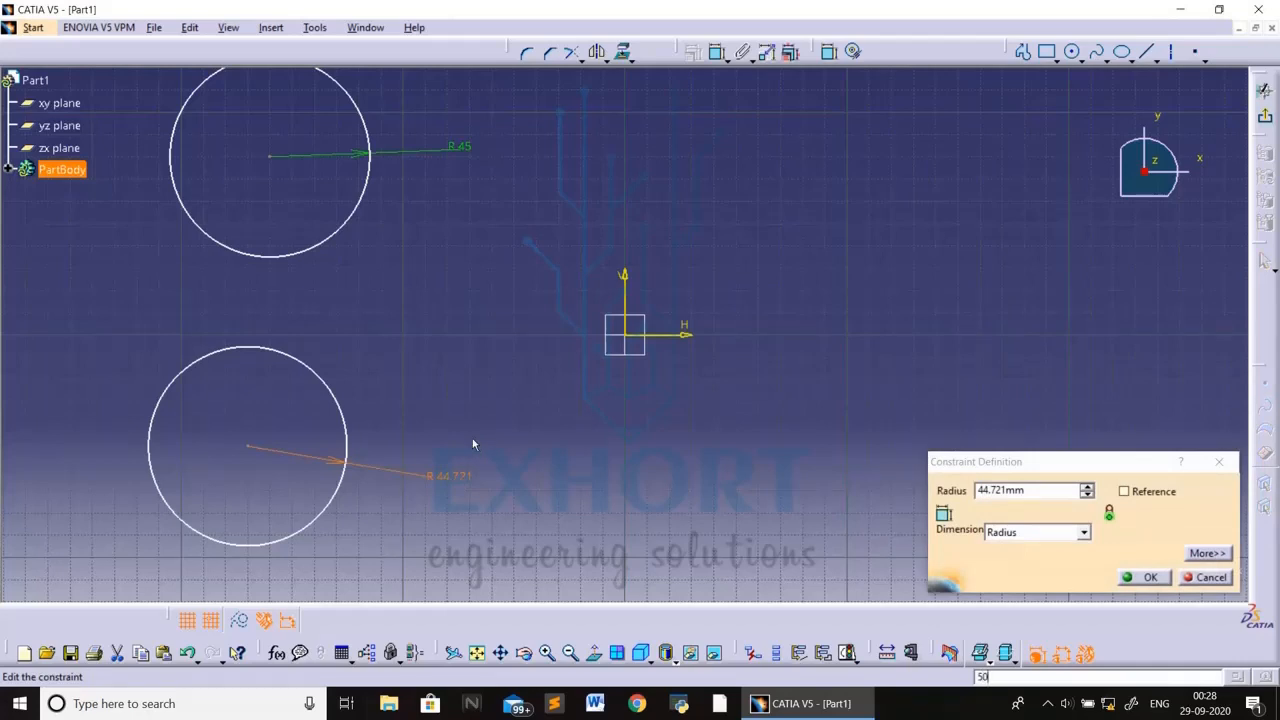
{"action": "left_click", "coordinate": [1054, 488]}
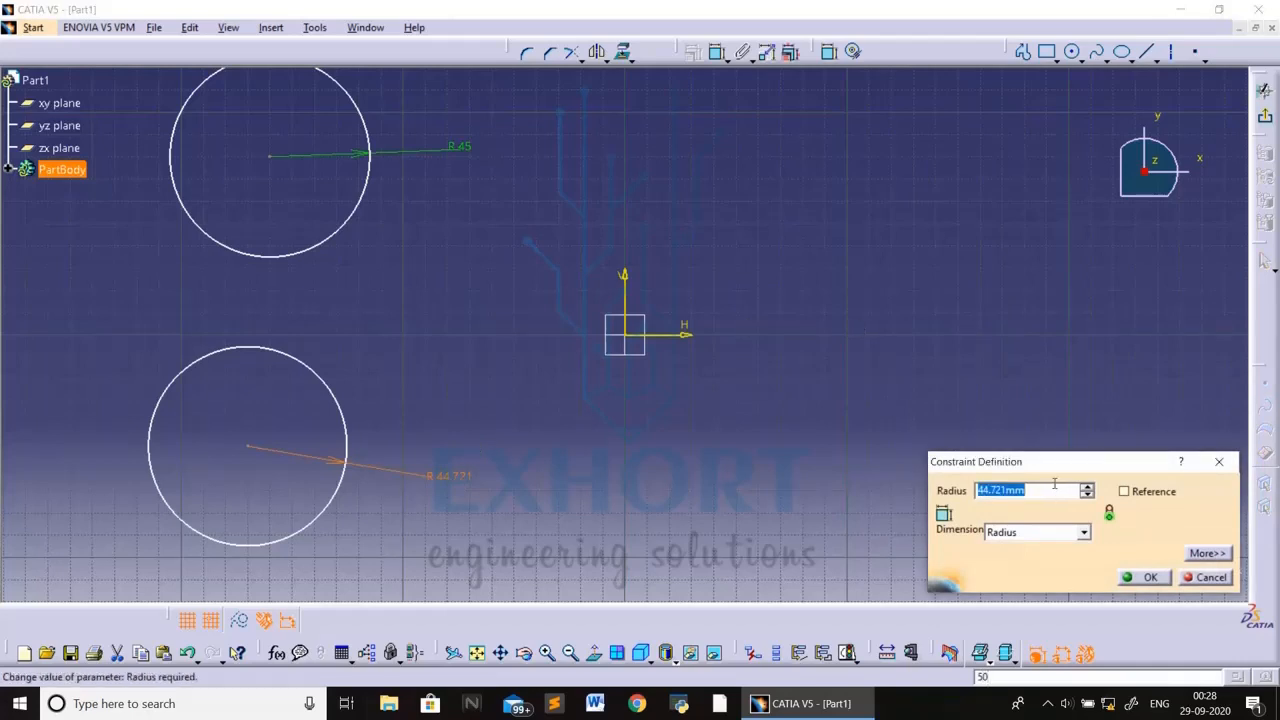
{"action": "type", "text": "50"}
{"action": "key", "text": "Return"}
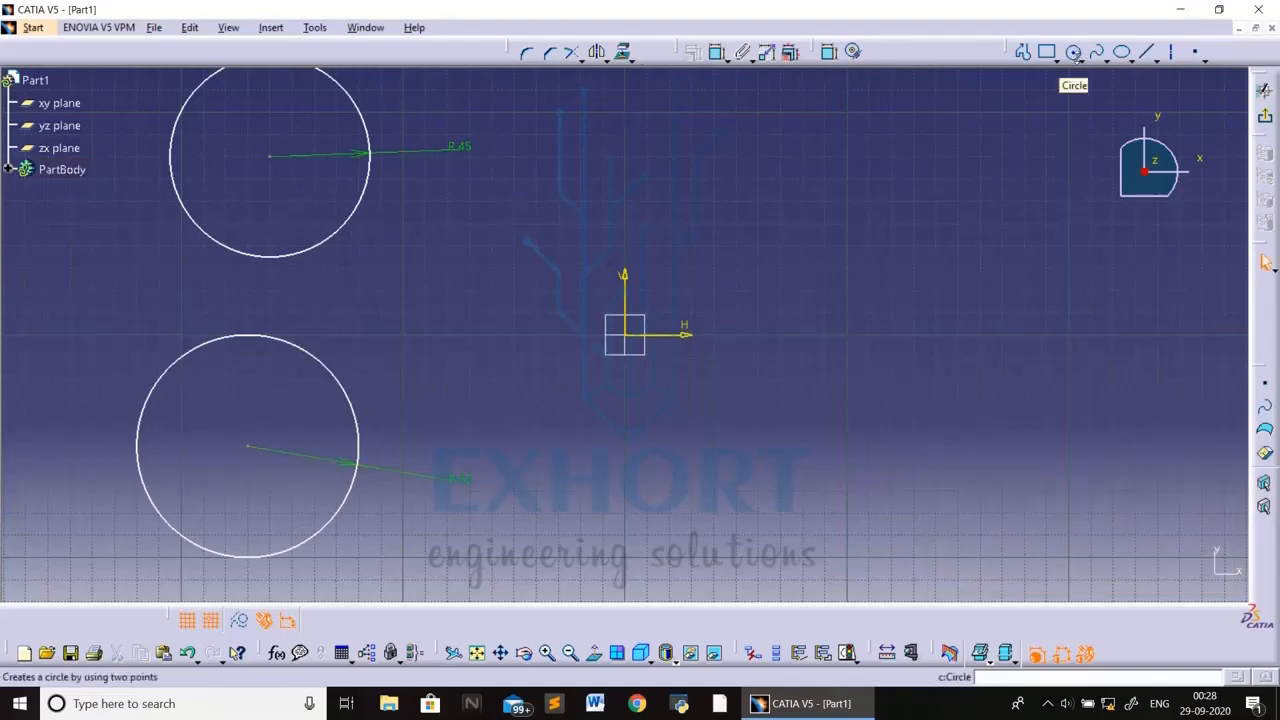
Draw a third circle centred at about (-40, 20) mm with a radius of about 61 mm, beside the two dimensioned circles.
{"action": "left_click", "coordinate": [1073, 52]}
{"action": "left_click", "coordinate": [536, 290]}
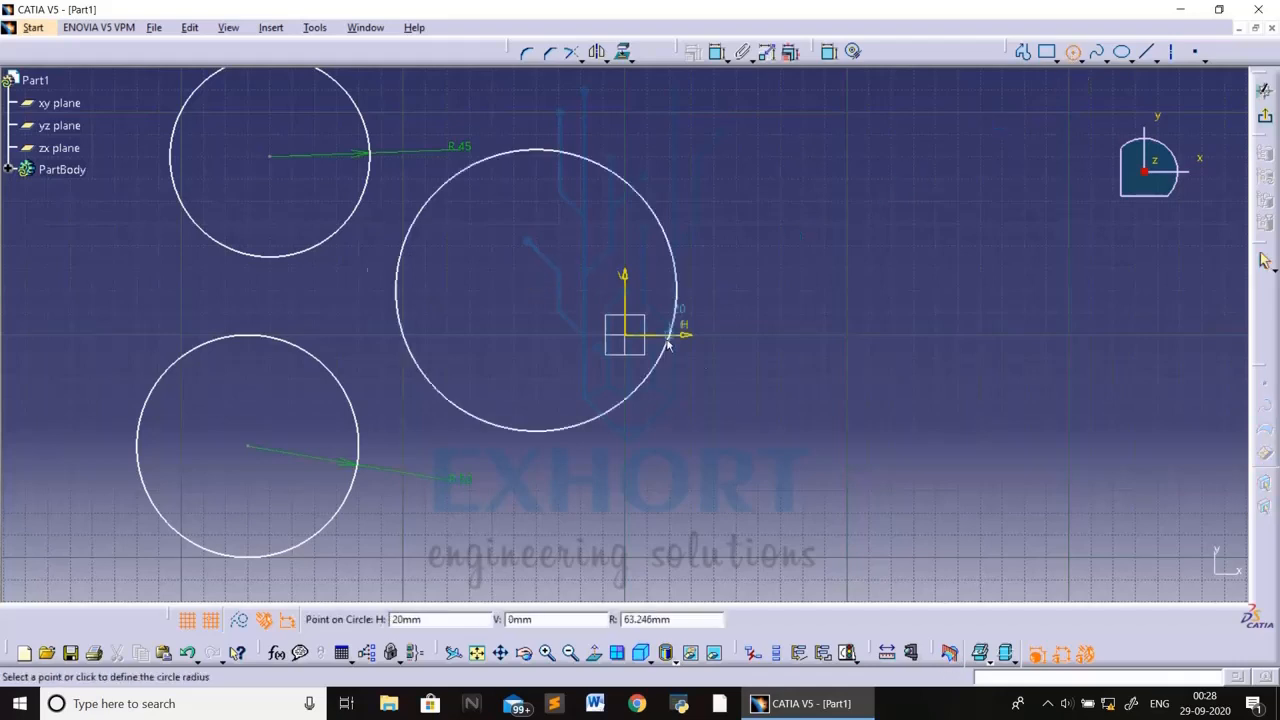
{"action": "left_click", "coordinate": [673, 330]}
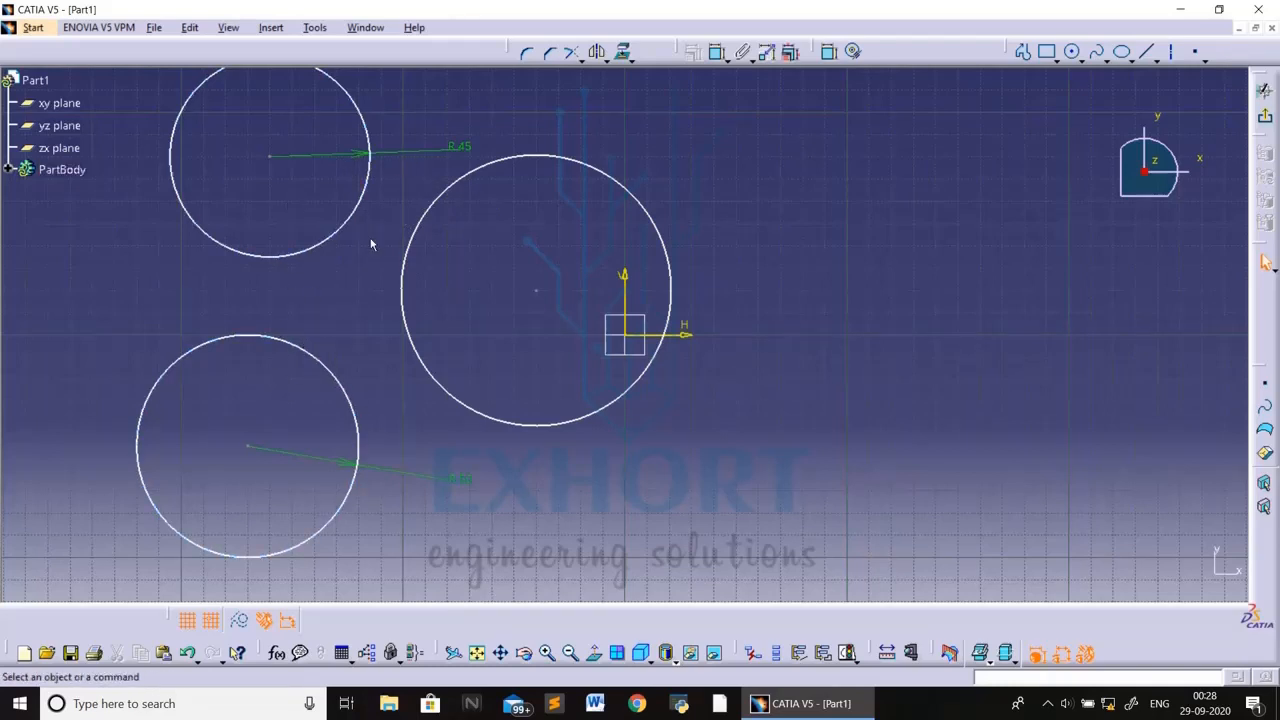
Add a tangency constraint between the 45 mm radius circle and the large third circle.
{"action": "left_click", "coordinate": [367, 203]}
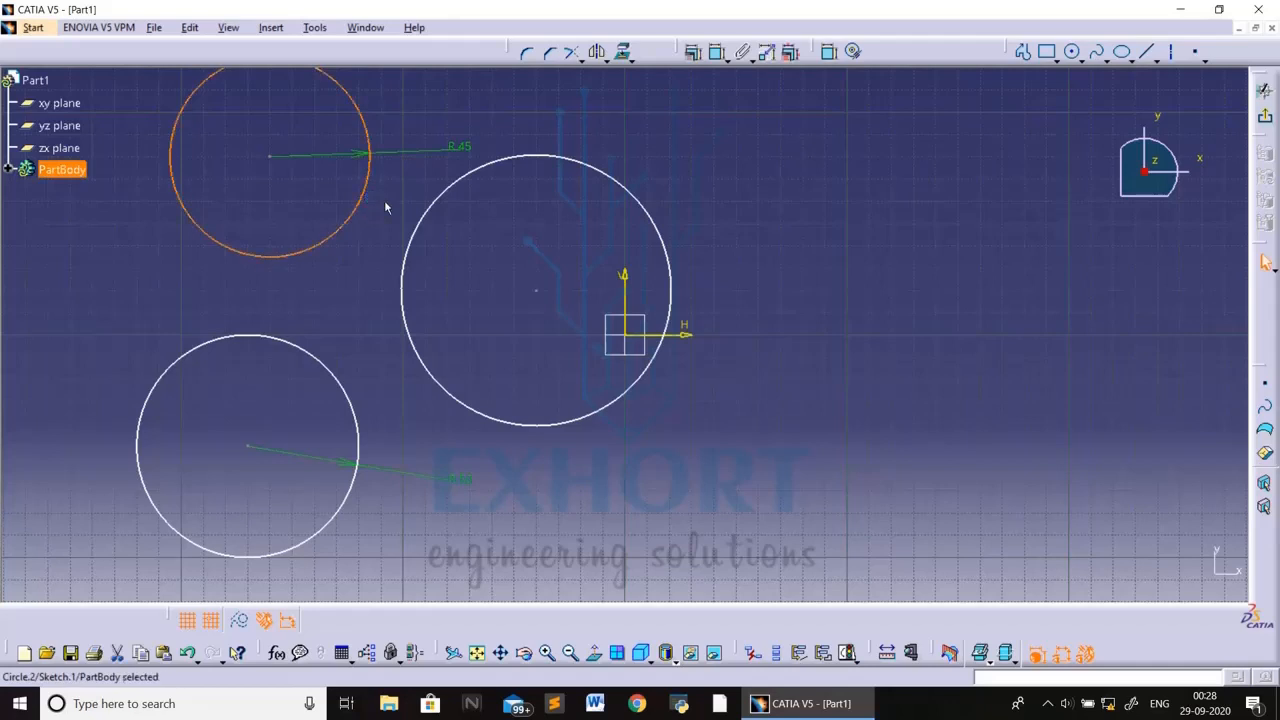
{"action": "left_click", "coordinate": [424, 218], "text": "ctrl"}
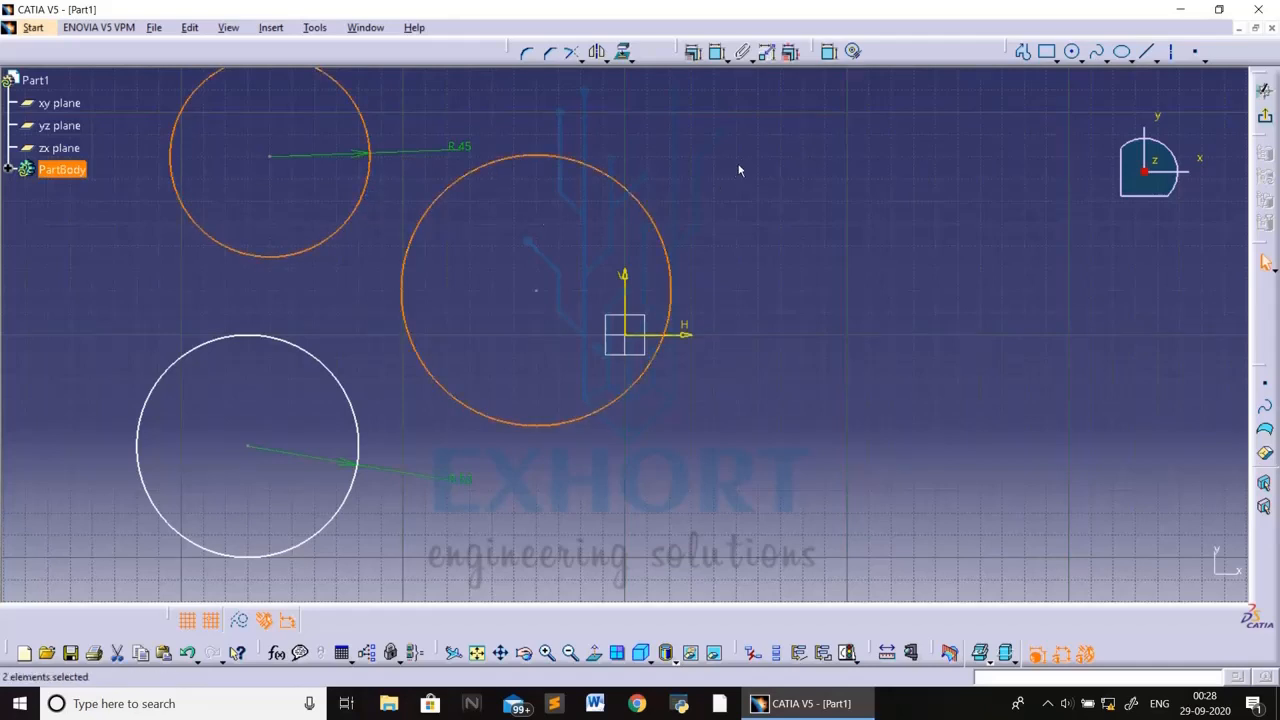
{"action": "left_click", "coordinate": [693, 56]}
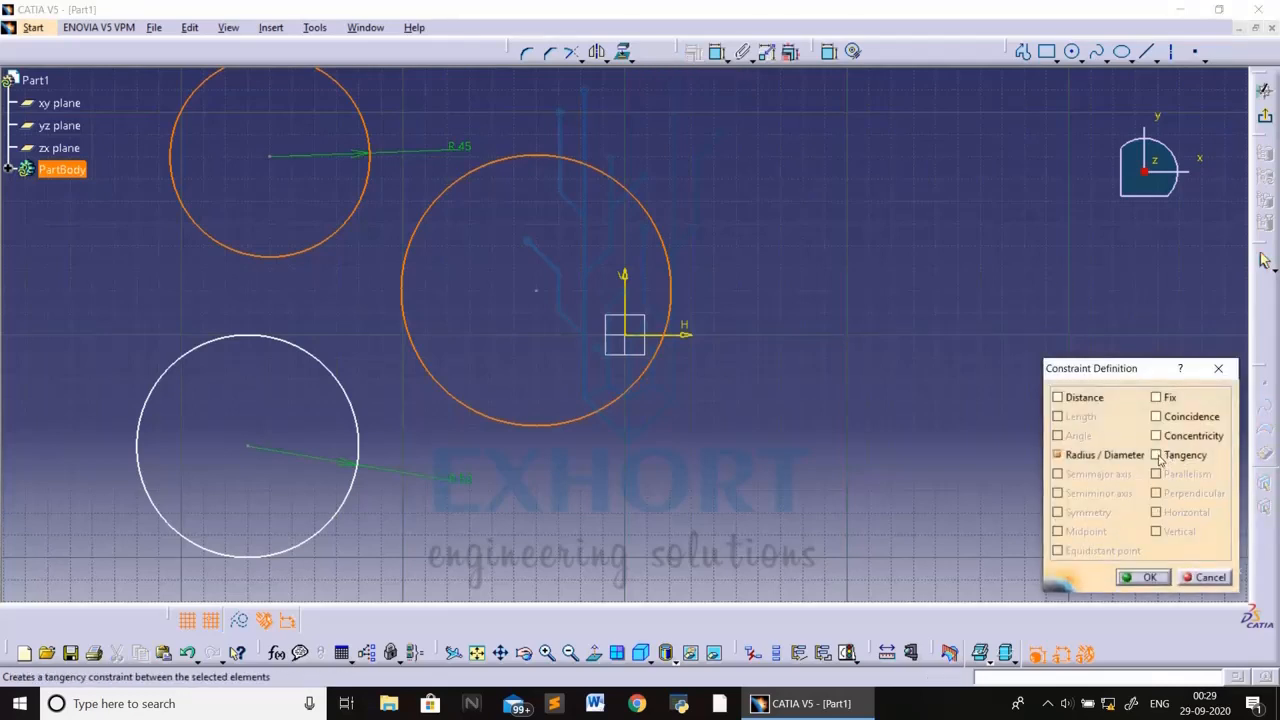
{"action": "left_click", "coordinate": [1158, 458]}
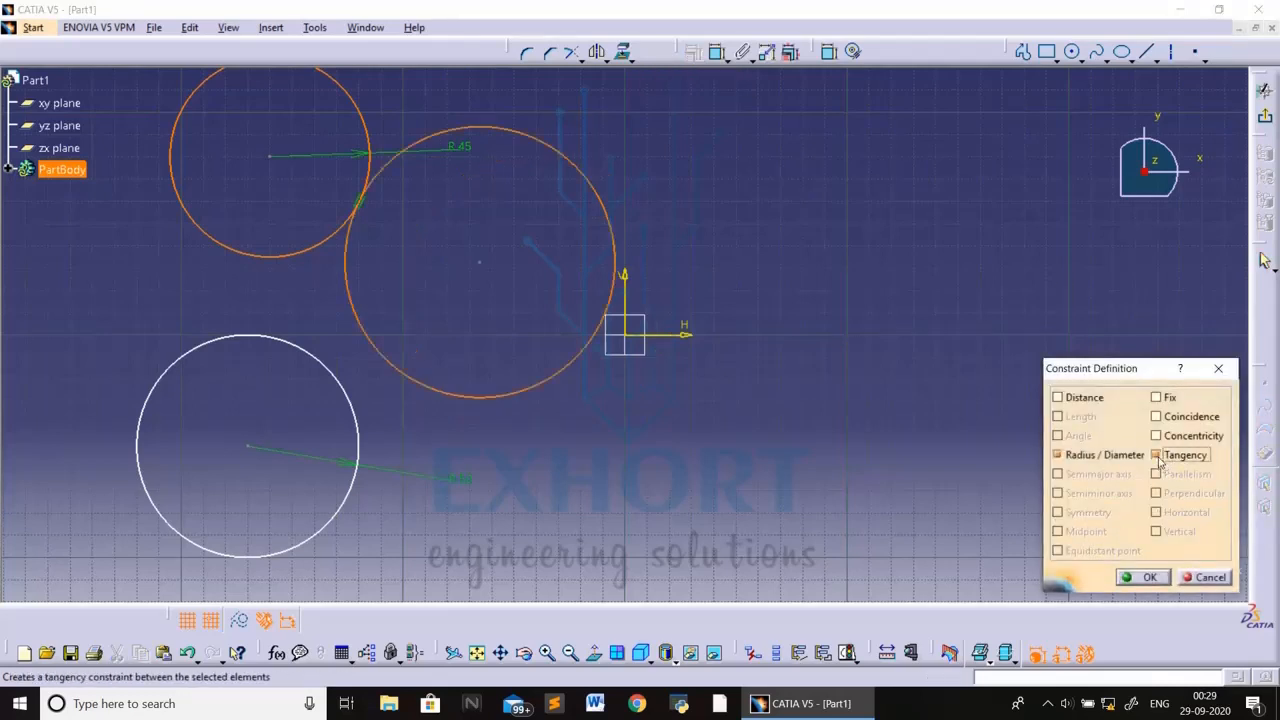
{"action": "left_click", "coordinate": [1143, 578]}
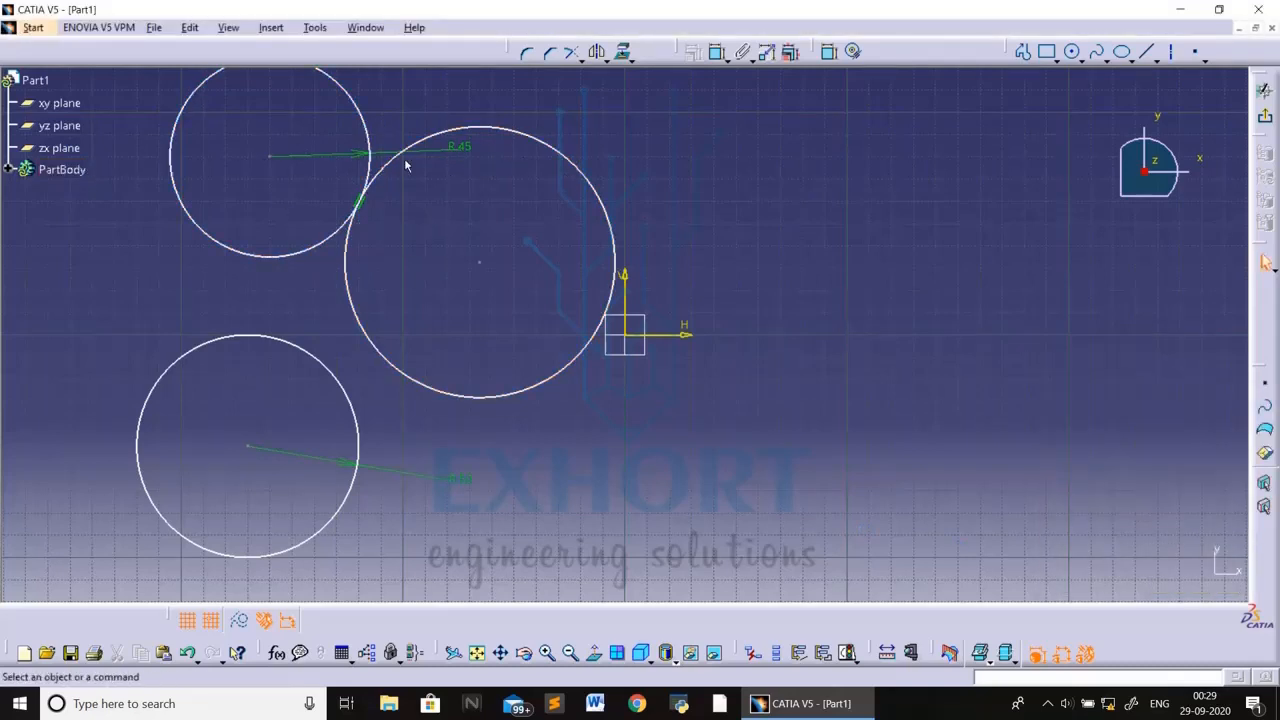
Add a tangency constraint between the 50 mm radius circle and the large third circle.
{"action": "left_click", "coordinate": [358, 430]}
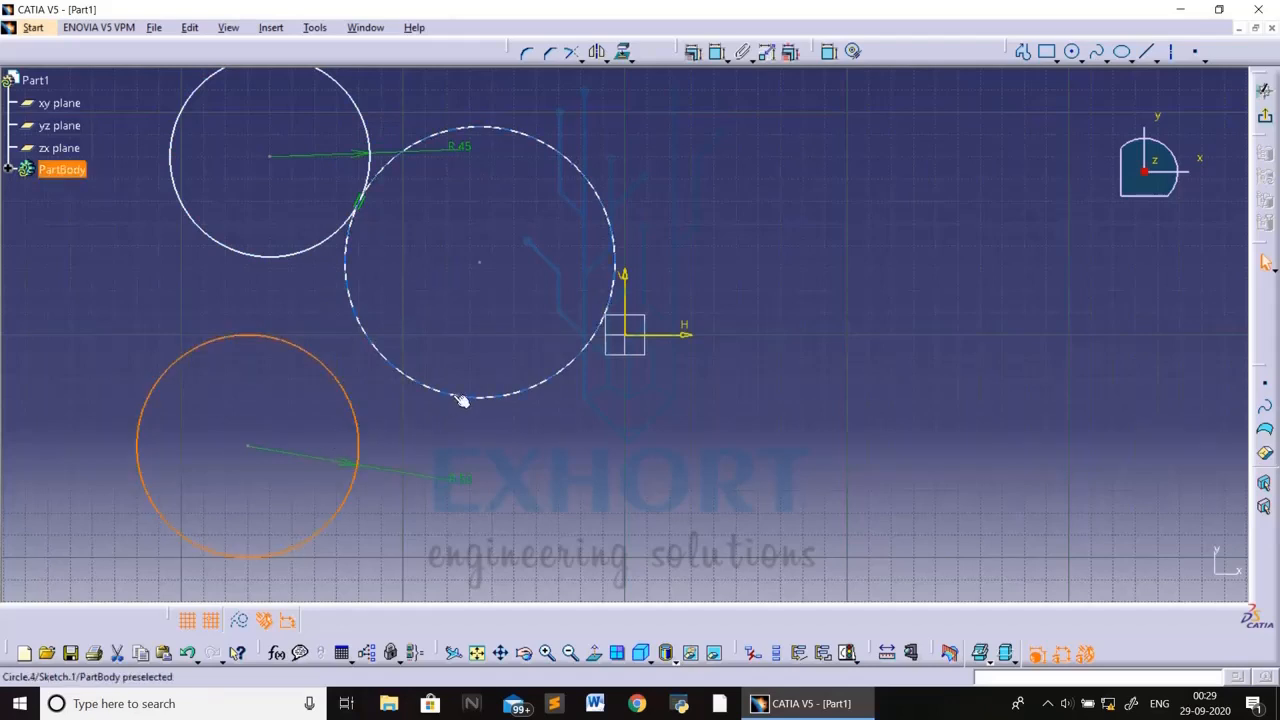
{"action": "left_click", "coordinate": [458, 397], "text": "ctrl"}
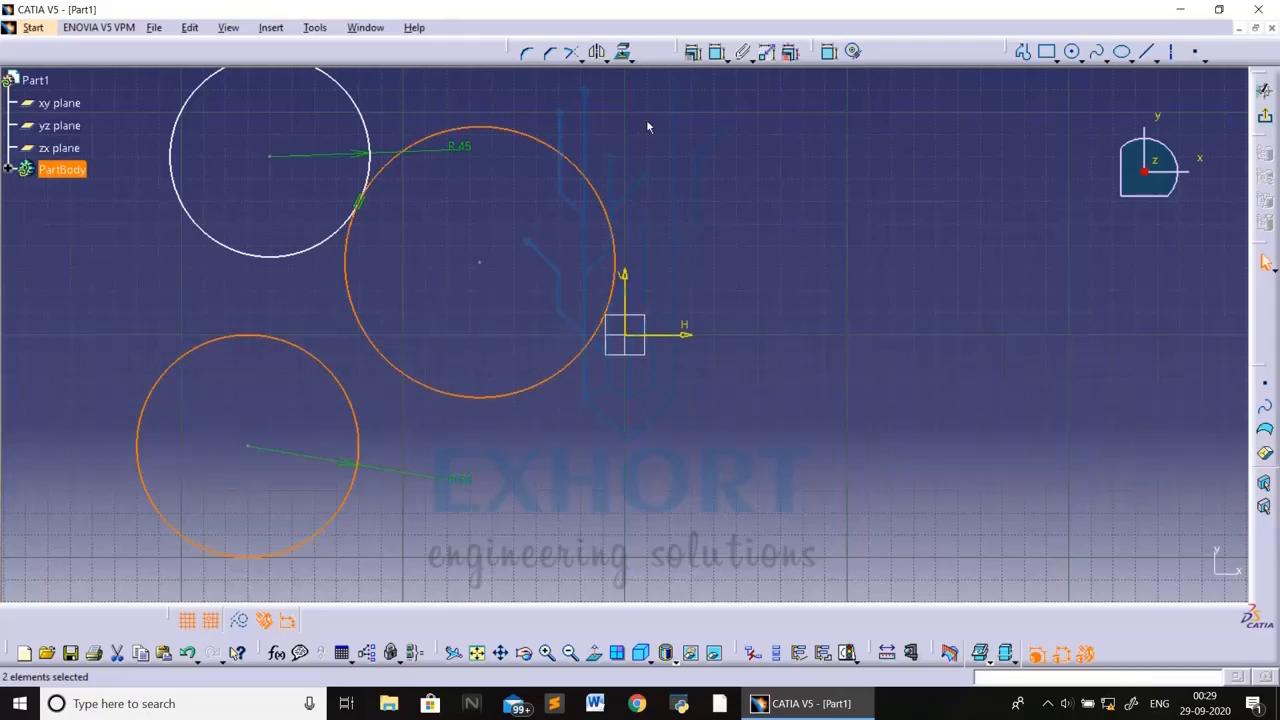
{"action": "left_click", "coordinate": [692, 52]}
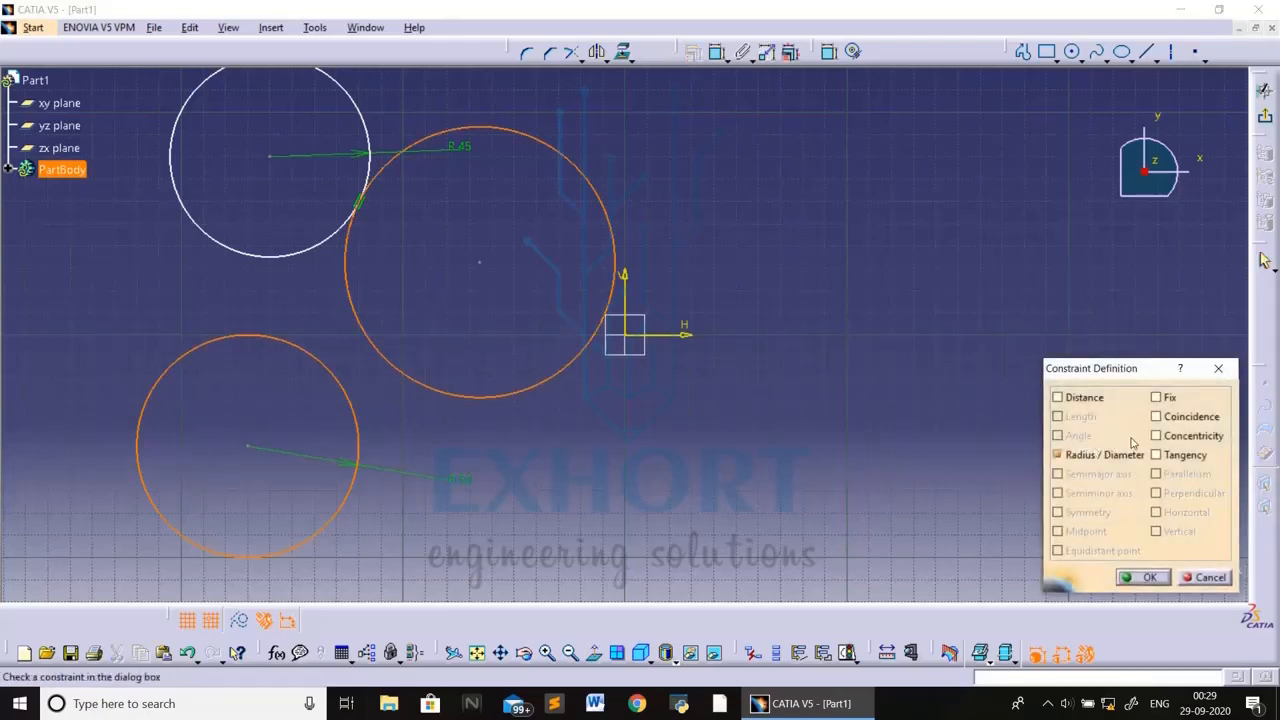
{"action": "left_click", "coordinate": [1157, 455]}
{"action": "left_click", "coordinate": [1145, 577]}
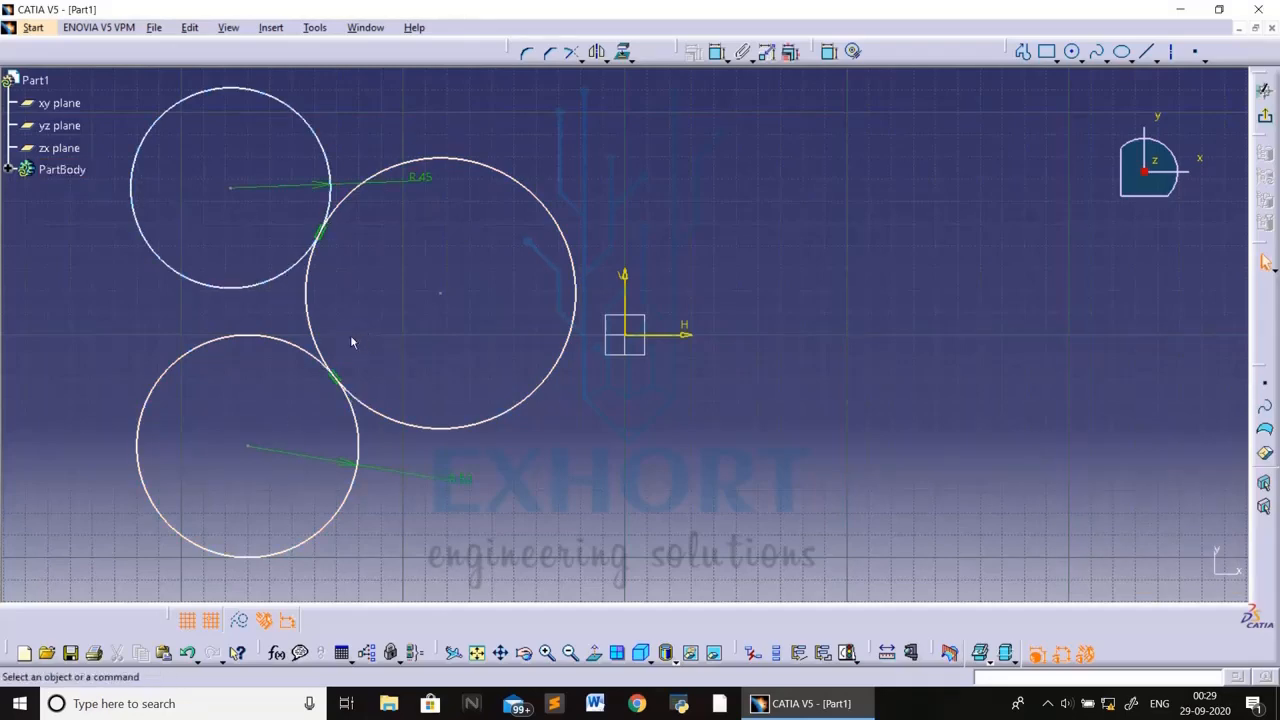
Undo both tangency constraints, the radius dimensions and the drawing of all three circles to clear the sketch.
{"action": "key", "text": "ctrl+z"}
{"action": "key", "text": "ctrl+z"}
{"action": "key", "text": "ctrl+z"}
{"action": "key", "text": "ctrl+z"}
{"action": "key", "text": "ctrl+z"}
{"action": "key", "text": "ctrl+z"}
{"action": "key", "text": "ctrl+z"}
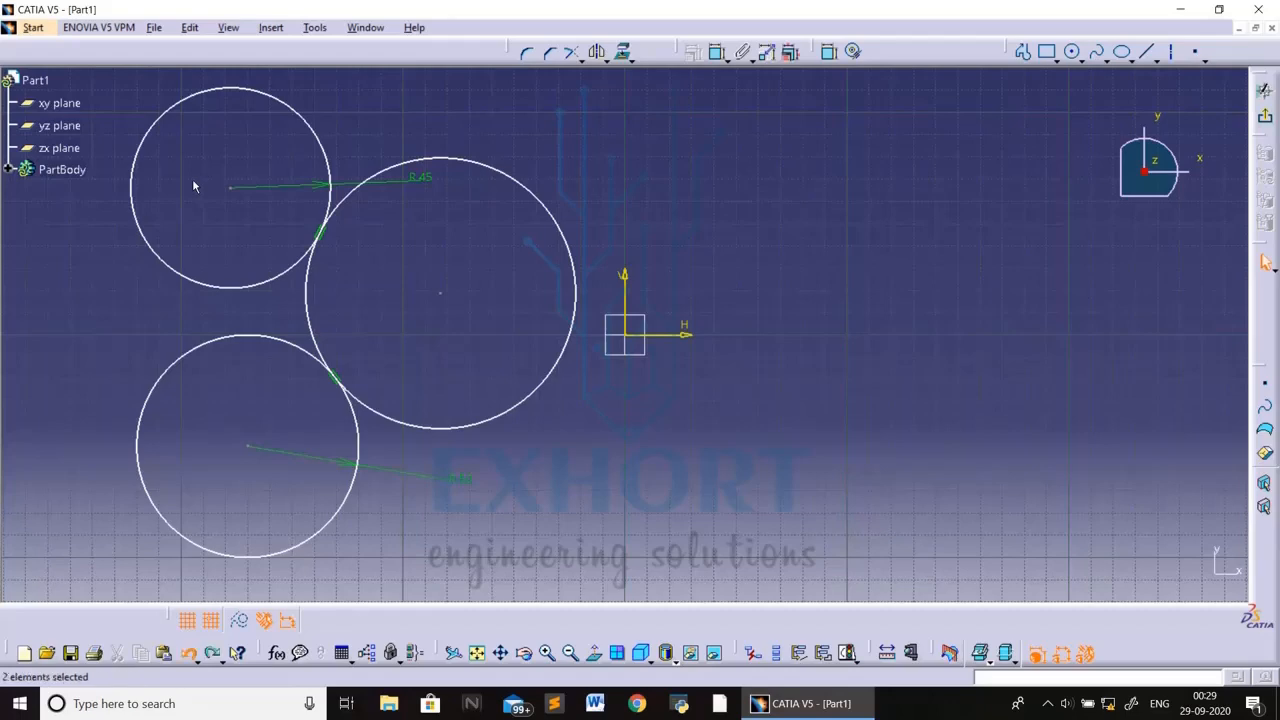
{"action": "key", "text": "ctrl+z"}
{"action": "key", "text": "ctrl+z"}
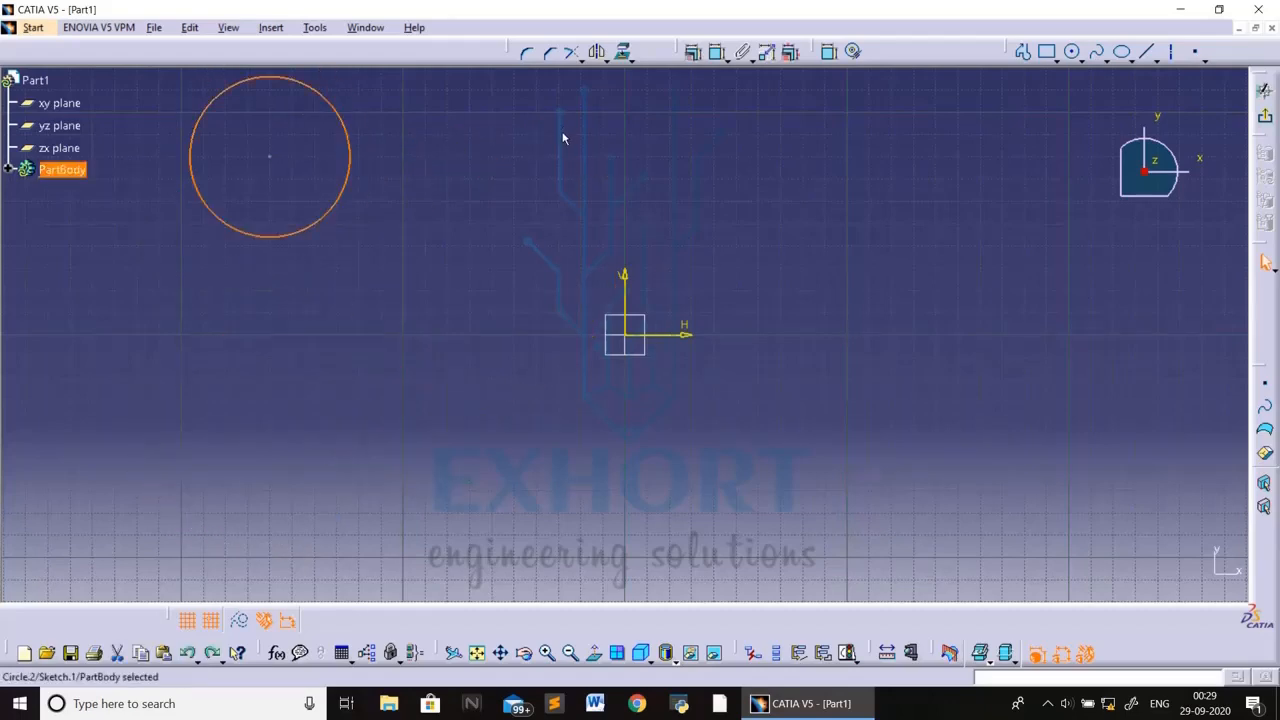
Draw an inclined line from about (-80, -20) to (60, 60) mm with the Profile tool.
{"action": "left_click", "coordinate": [1023, 51]}
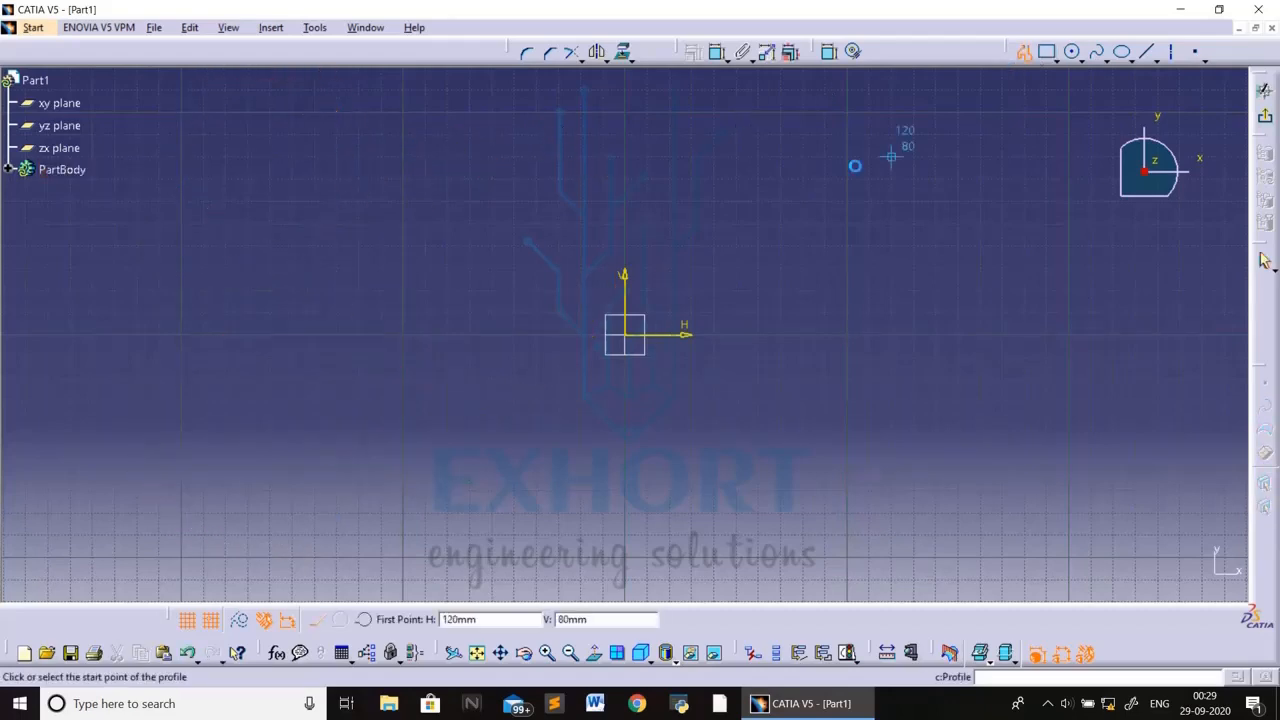
{"action": "left_click", "coordinate": [447, 378]}
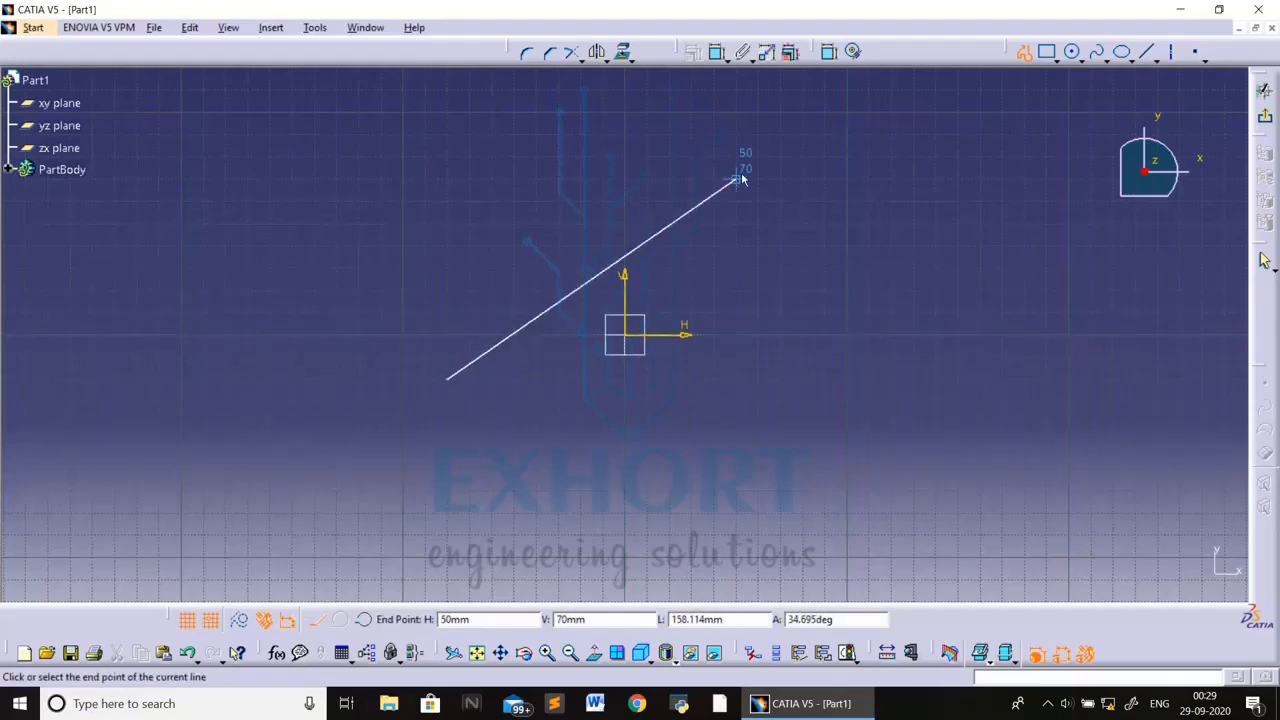
{"action": "left_click", "coordinate": [757, 200]}
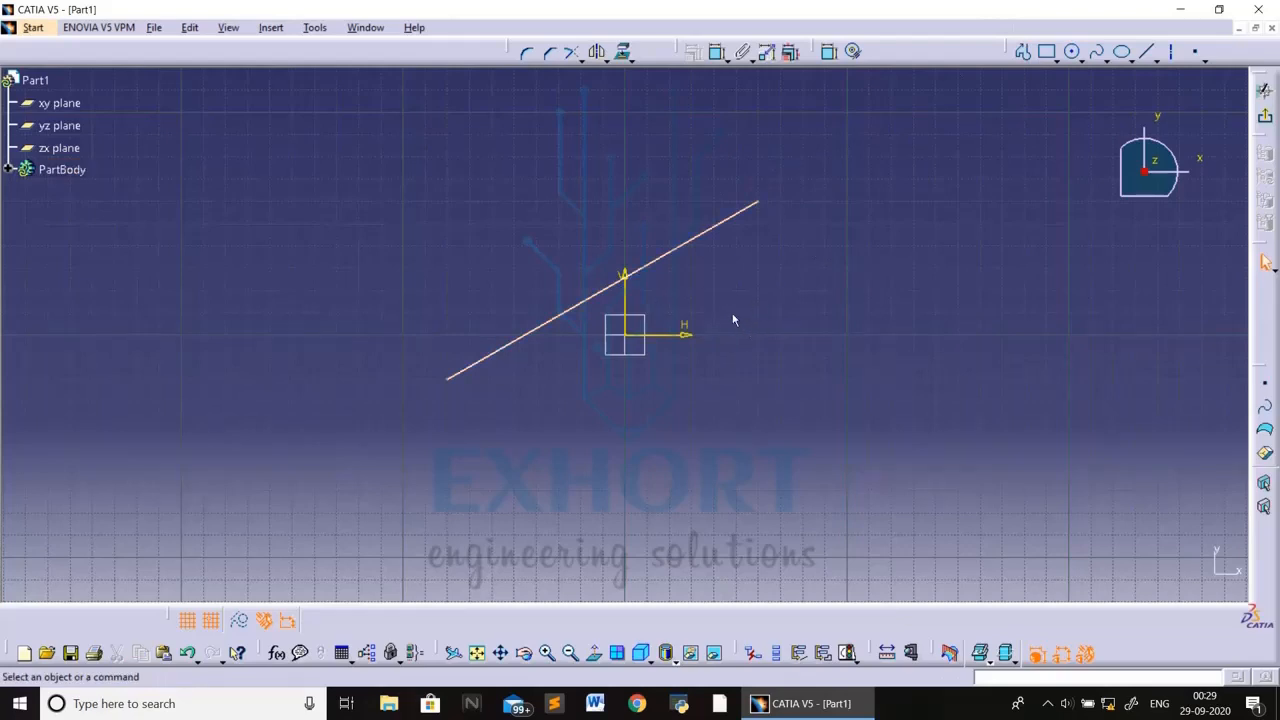
Add a length constraint to the inclined line.
{"action": "left_click", "coordinate": [718, 212]}
{"action": "left_click", "coordinate": [692, 51]}
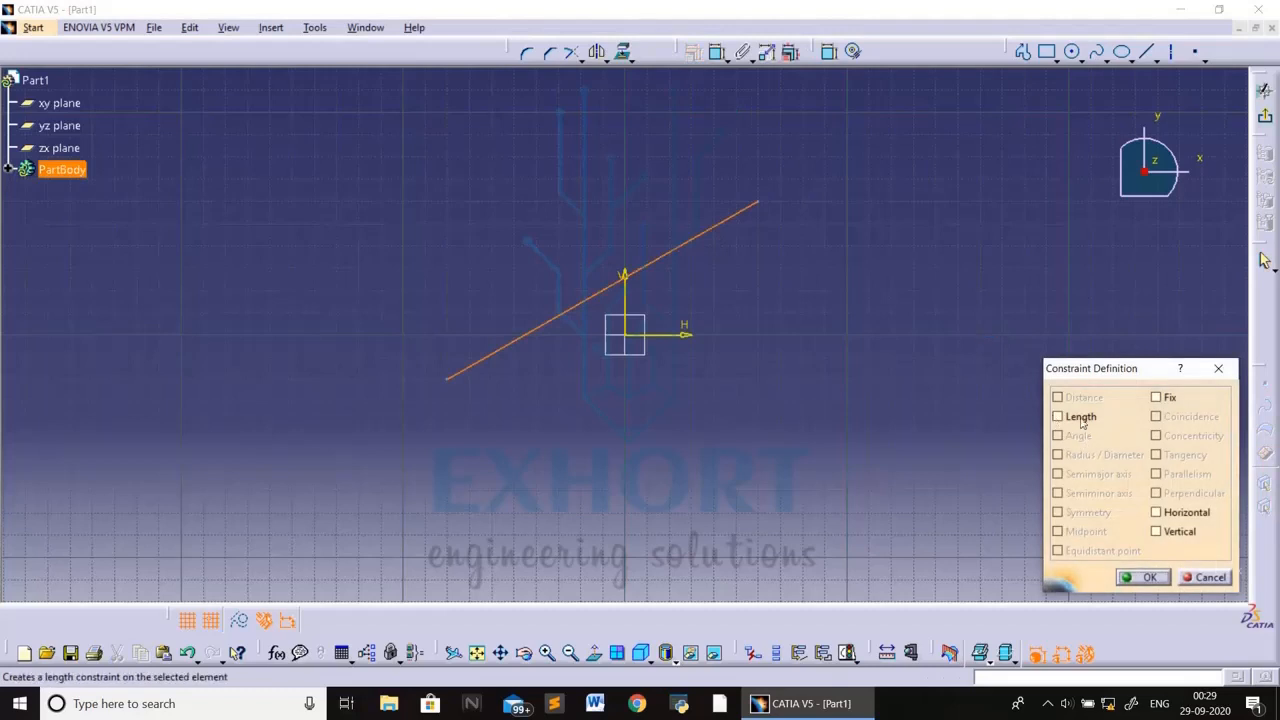
{"action": "left_click", "coordinate": [1057, 418]}
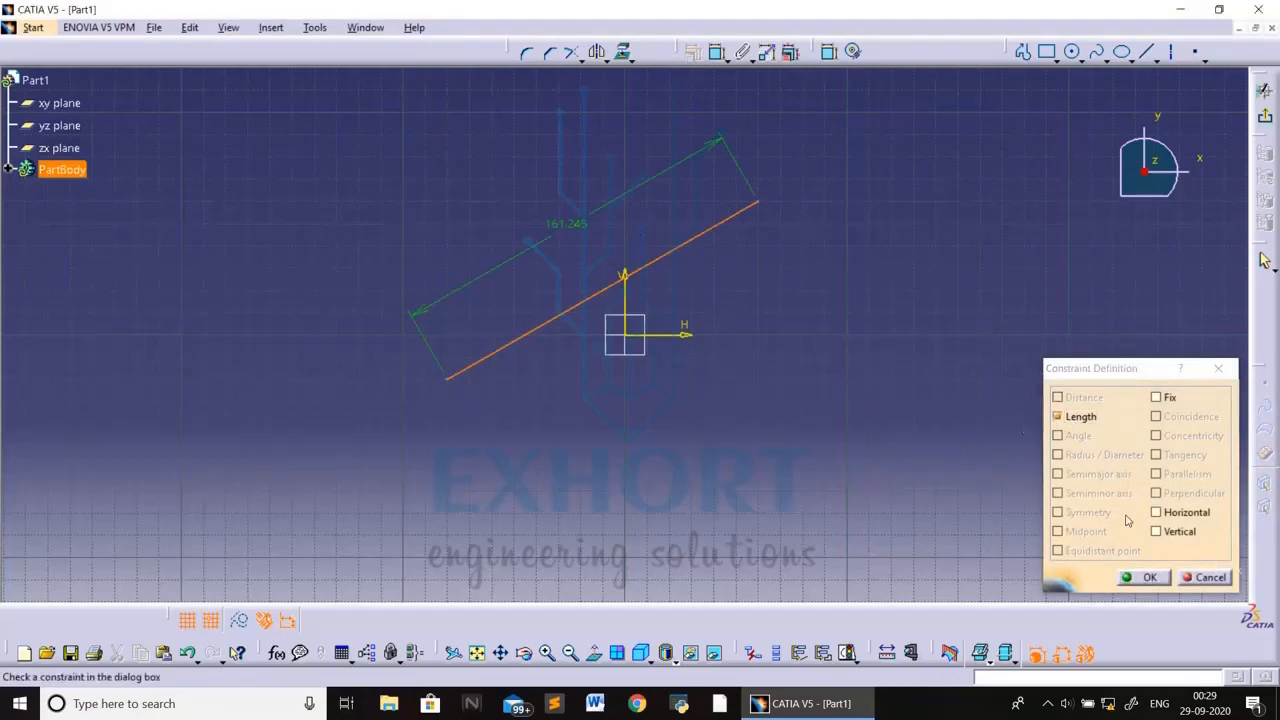
{"action": "left_click", "coordinate": [1145, 577]}
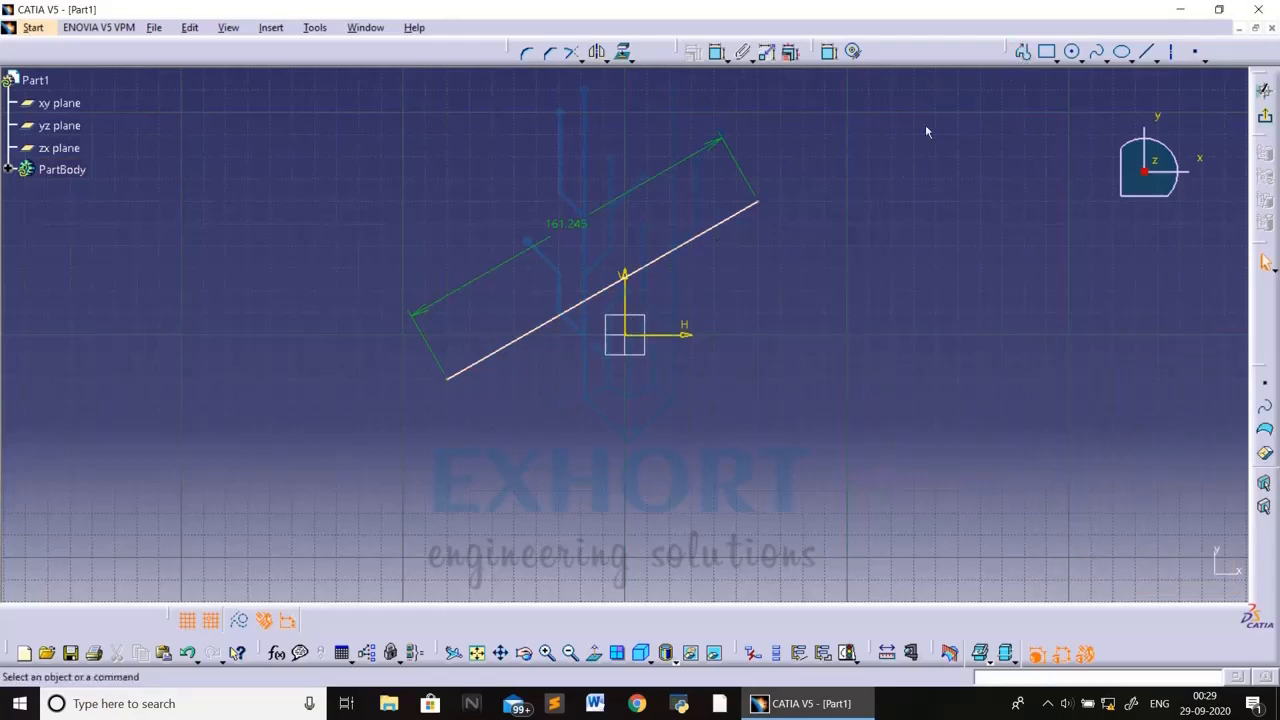
Draw a horizontal line below the inclined one, from about (-74, -30) to (120, -30) mm.
{"action": "left_click", "coordinate": [1023, 51]}
{"action": "left_click", "coordinate": [459, 402]}
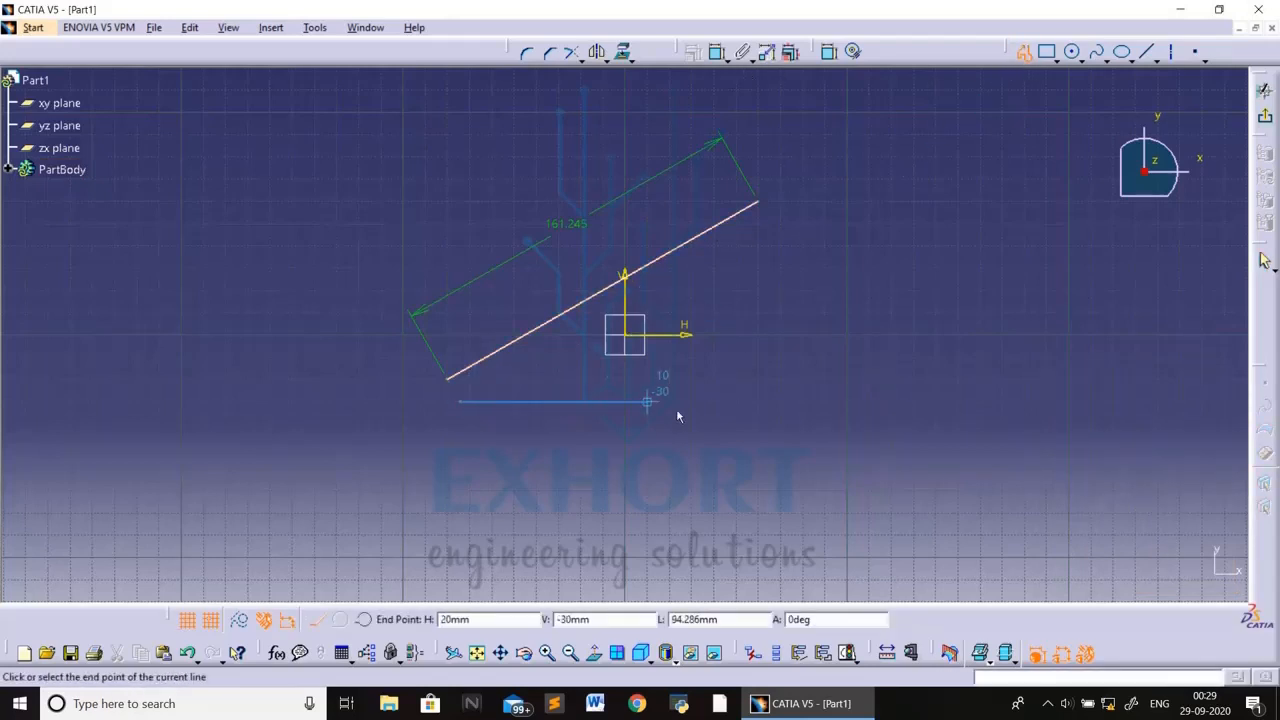
{"action": "left_click", "coordinate": [891, 402]}
{"action": "left_click", "coordinate": [1023, 51]}
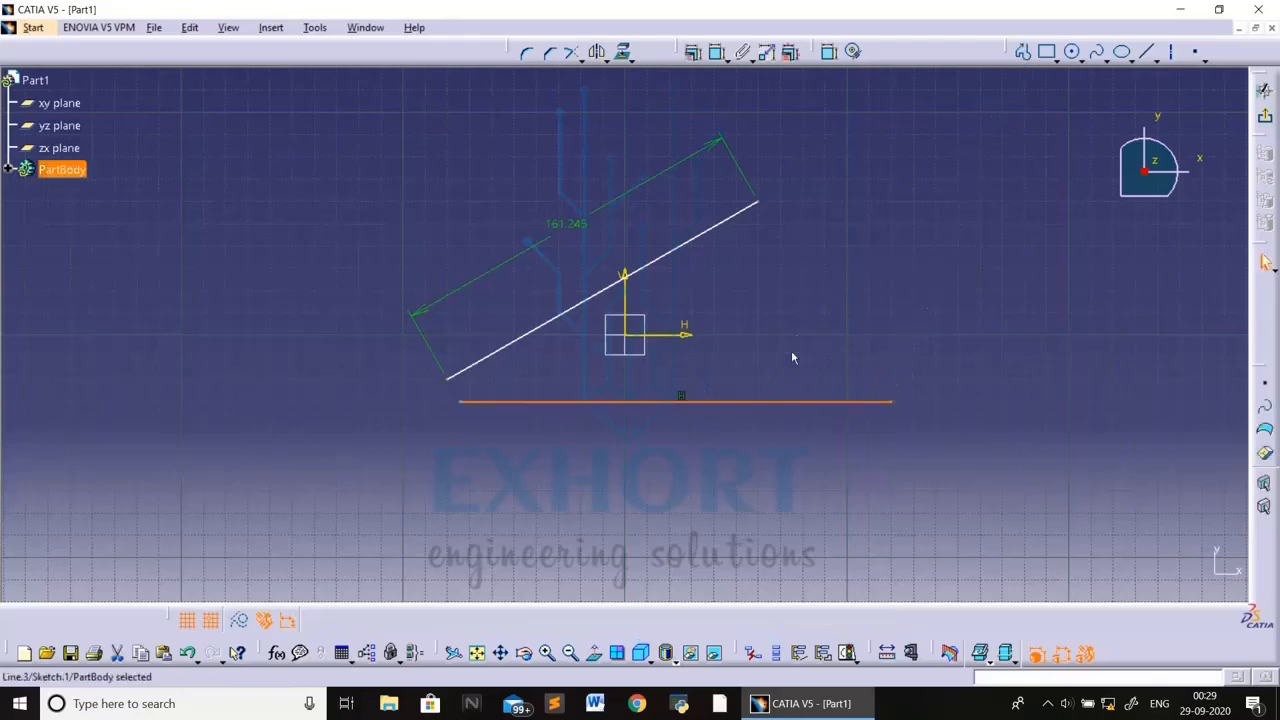
Add an angle constraint between the horizontal and inclined lines and move its dimension closer to where the lines converge.
{"action": "left_click", "coordinate": [461, 371]}
{"action": "left_click", "coordinate": [482, 405]}
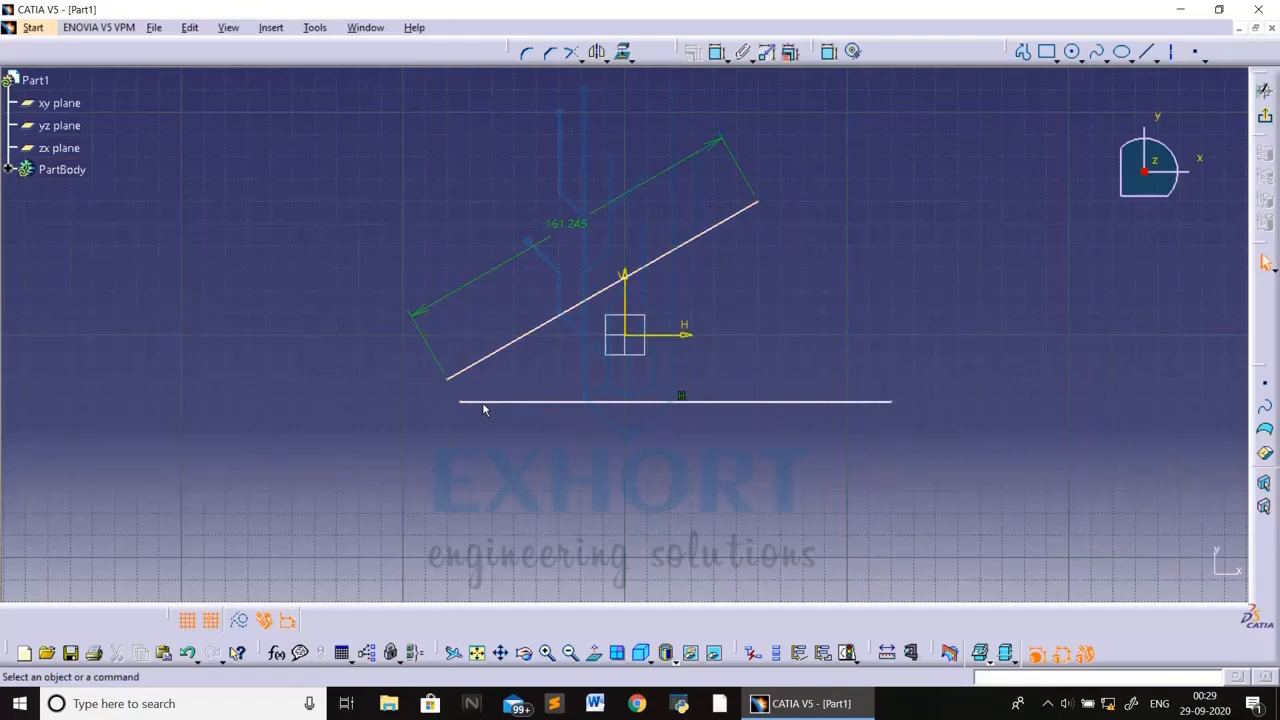
{"action": "left_click", "coordinate": [483, 403]}
{"action": "left_click", "coordinate": [458, 374], "text": "ctrl"}
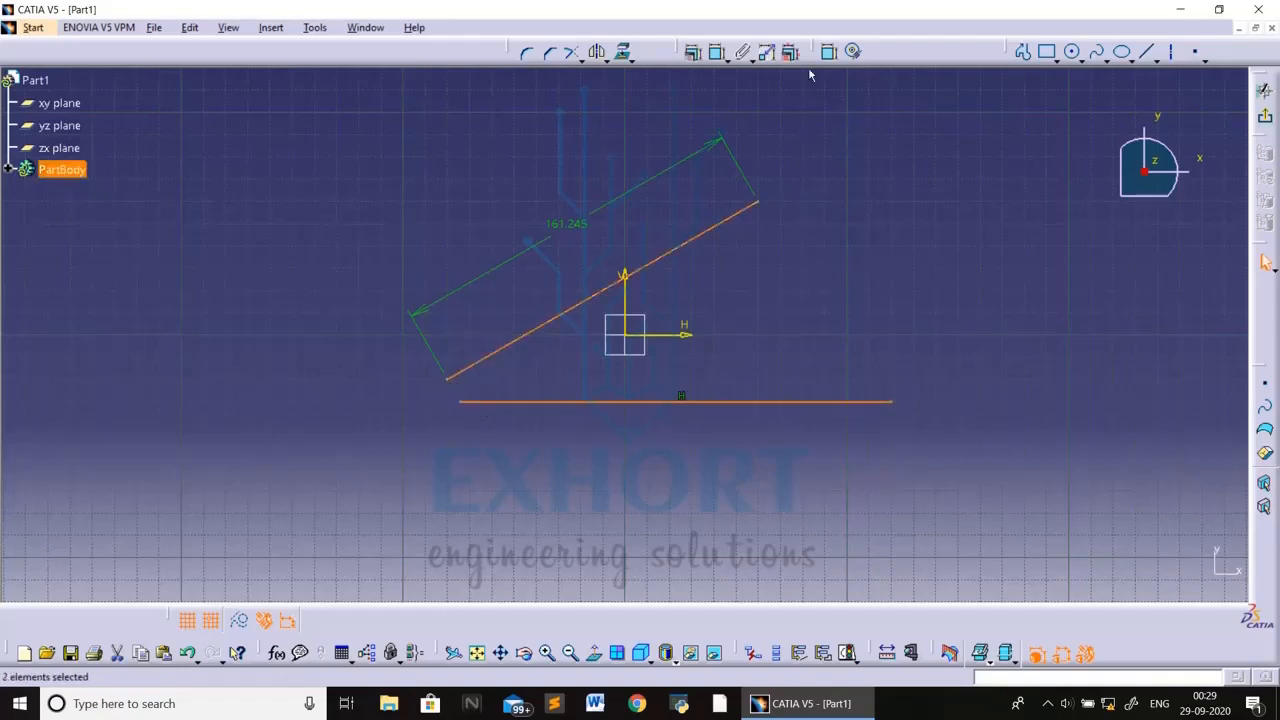
{"action": "left_click", "coordinate": [695, 54]}
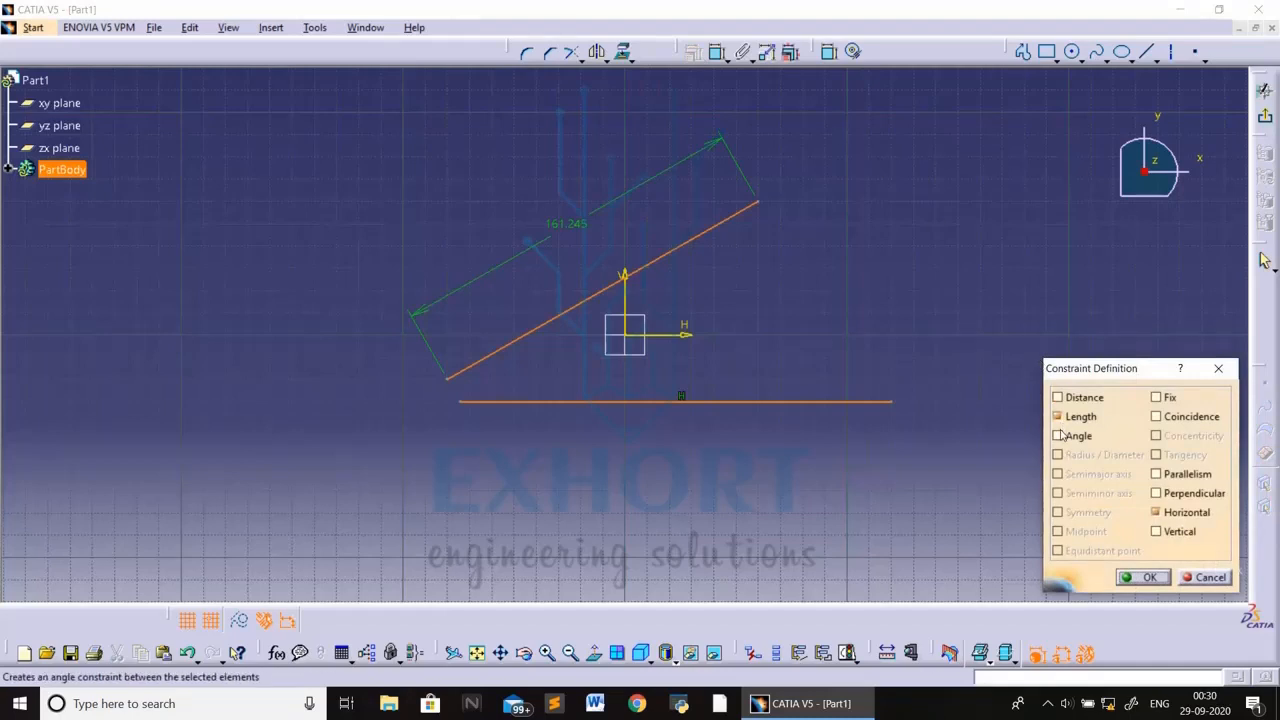
{"action": "left_click", "coordinate": [1058, 436]}
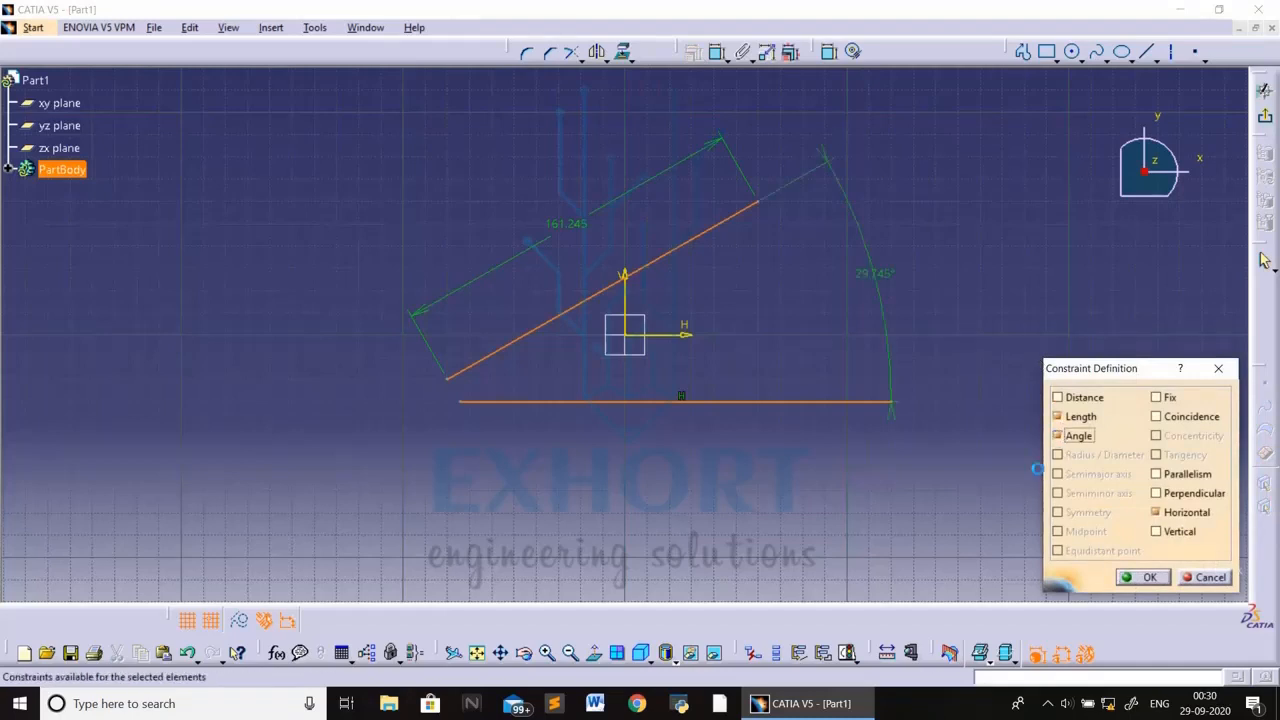
{"action": "left_click", "coordinate": [1147, 577]}
{"action": "left_click_drag", "start_coordinate": [880, 280], "coordinate": [820, 303]}
{"action": "left_click", "coordinate": [893, 304]}
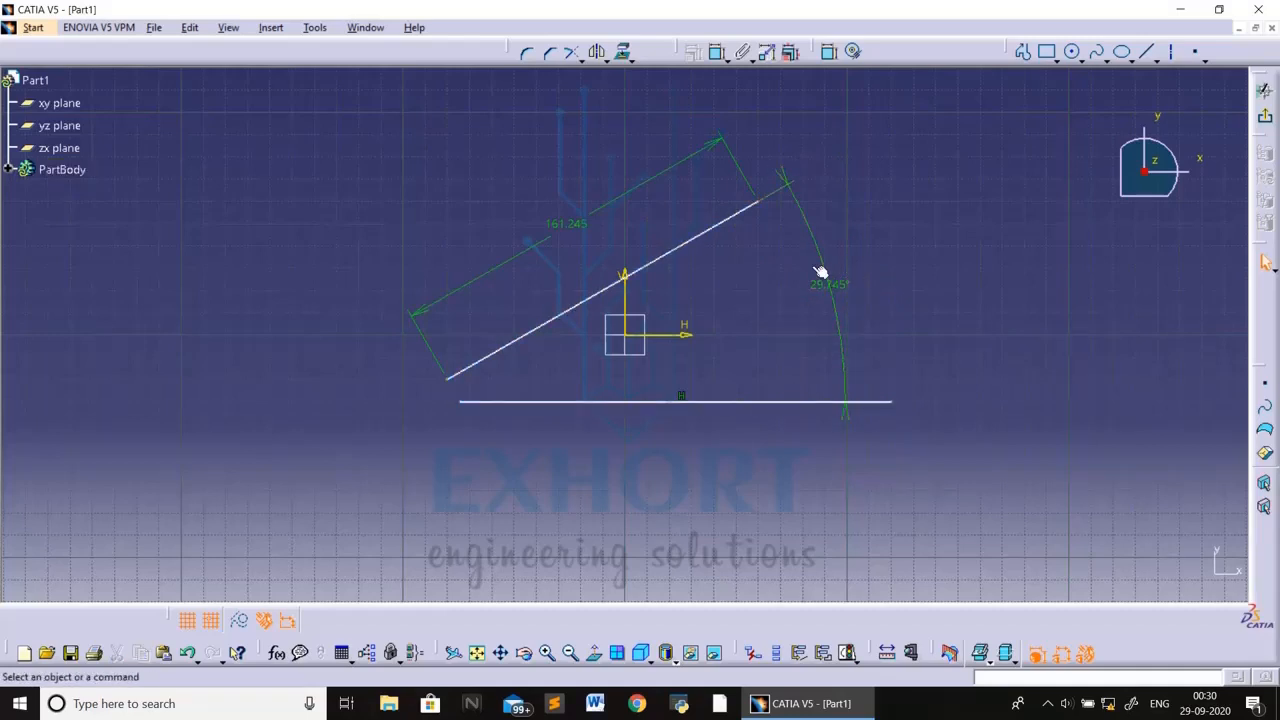
Delete both lines together with their length, angle and horizontal constraints.
{"action": "left_click_drag", "start_coordinate": [337, 136], "coordinate": [1033, 516]}
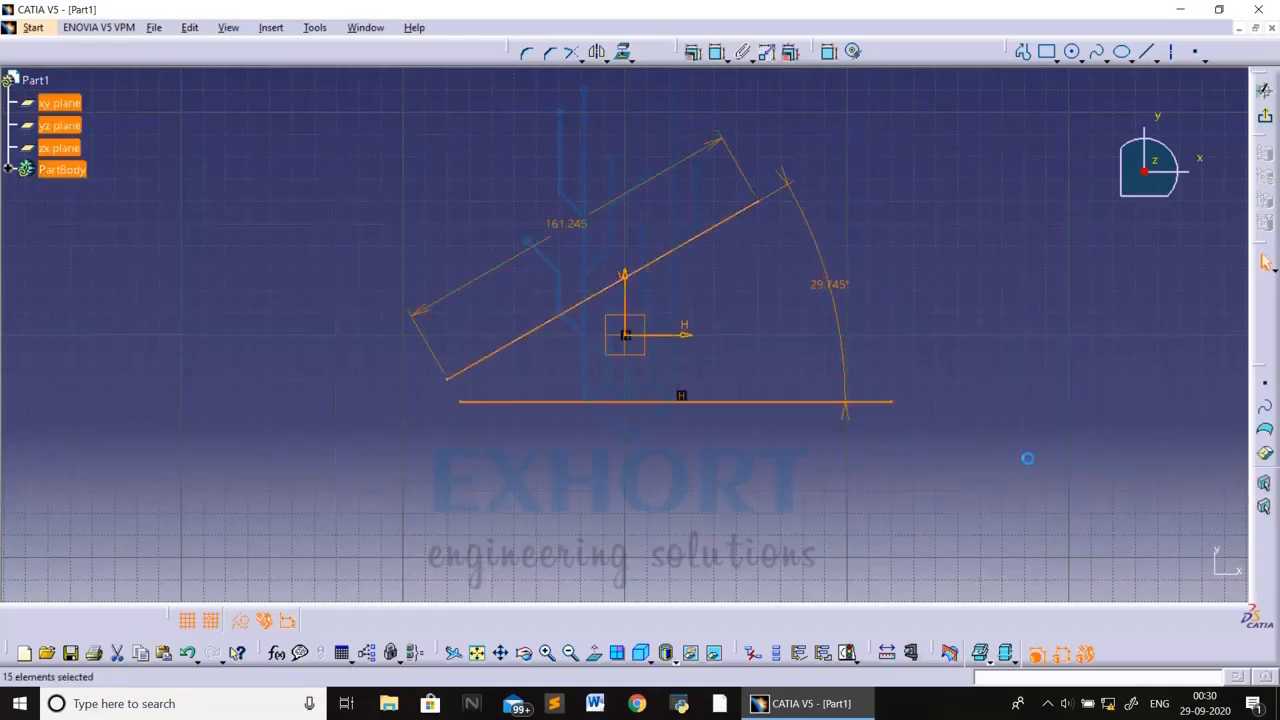
{"action": "key", "text": "Delete"}
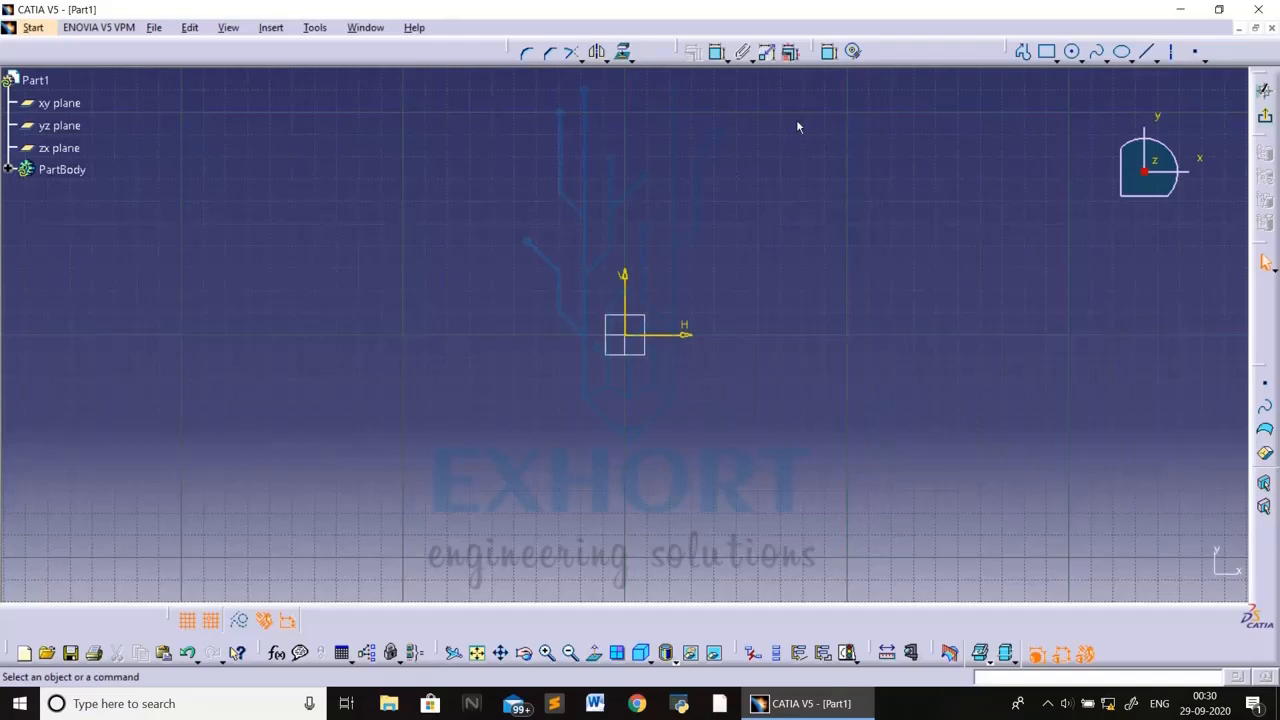